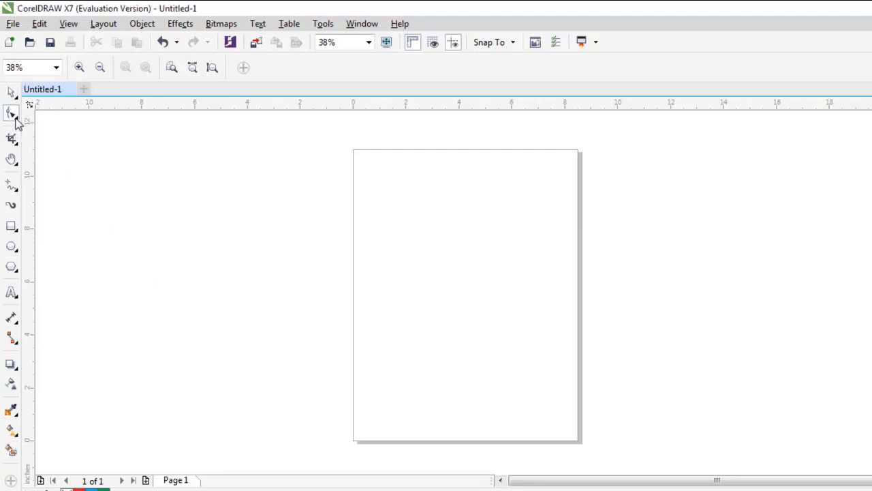
left_click(17, 121)
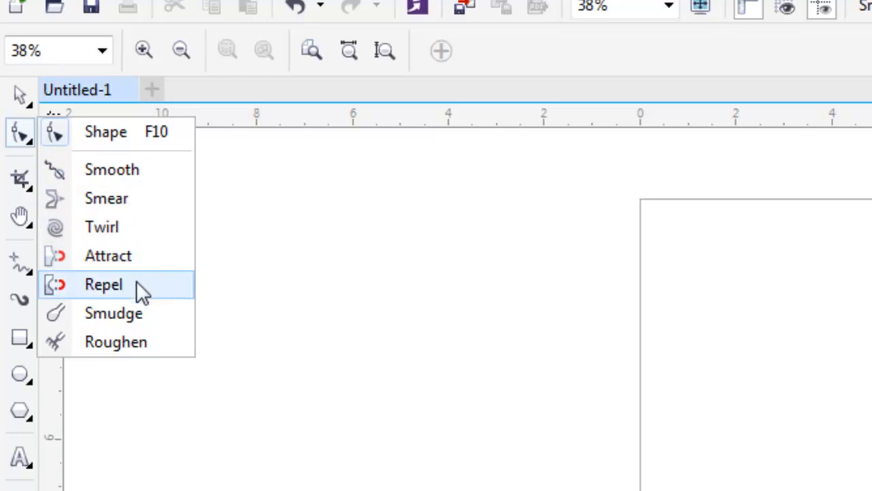
left_click(375, 378)
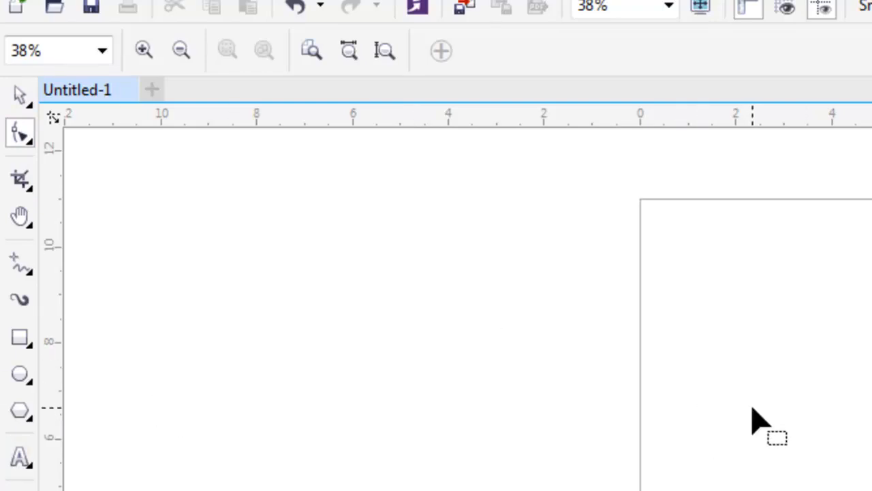
- Draw a rectangle about 7.7 by 6.15 inches overlapping the page's left edge and fill it light blue
left_click(20, 338)
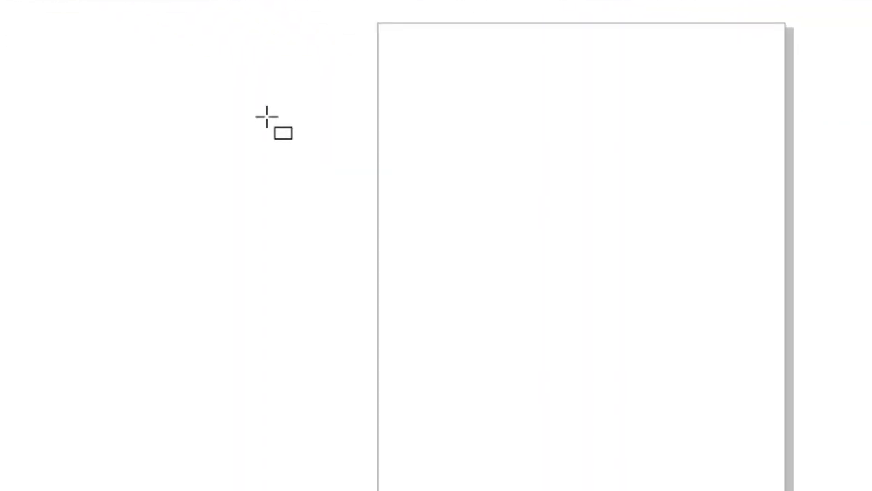
left_click_drag(266, 116, 636, 413)
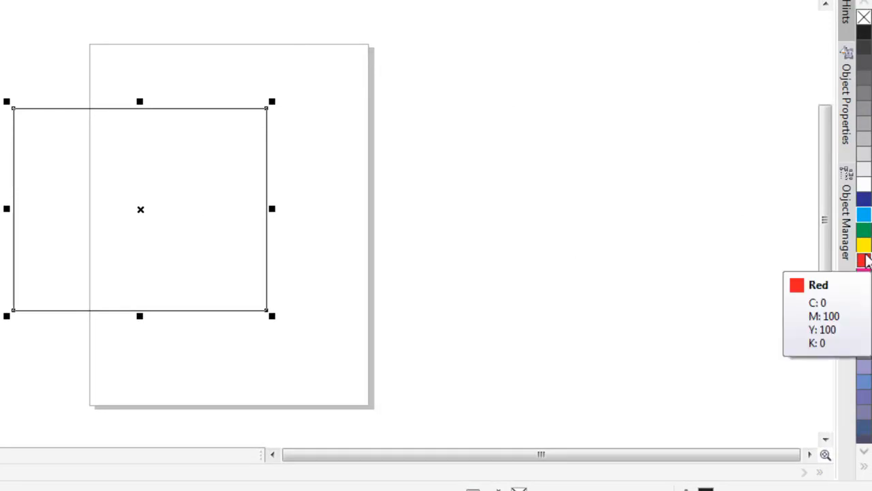
left_click(864, 265)
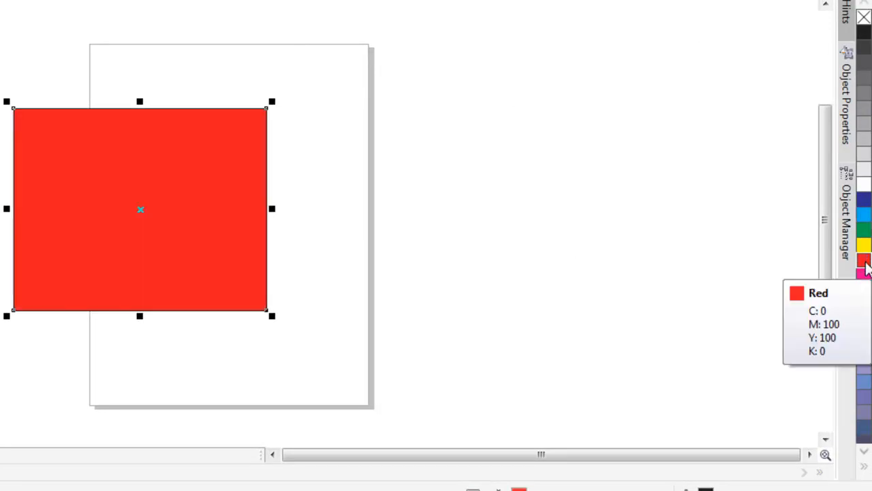
left_click(864, 214)
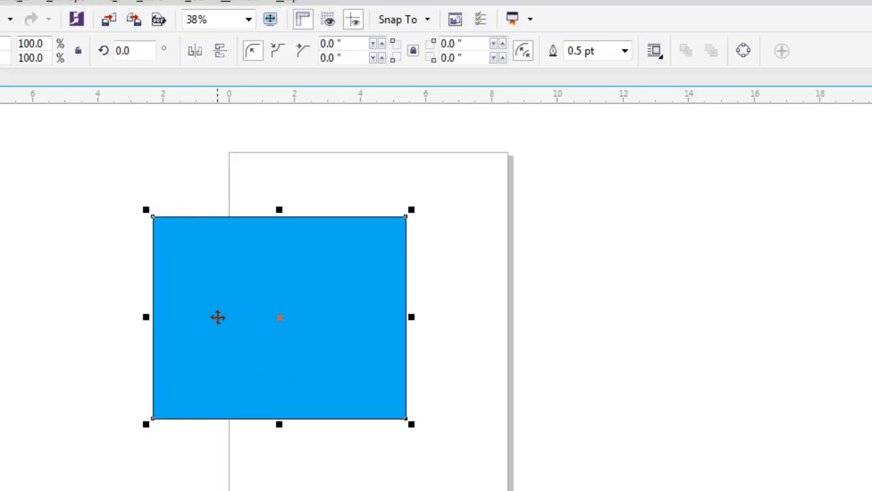
- Move the rectangle right so it sits within the page width, and set its outline width to 16 pt
left_click_drag(306, 280, 388, 272)
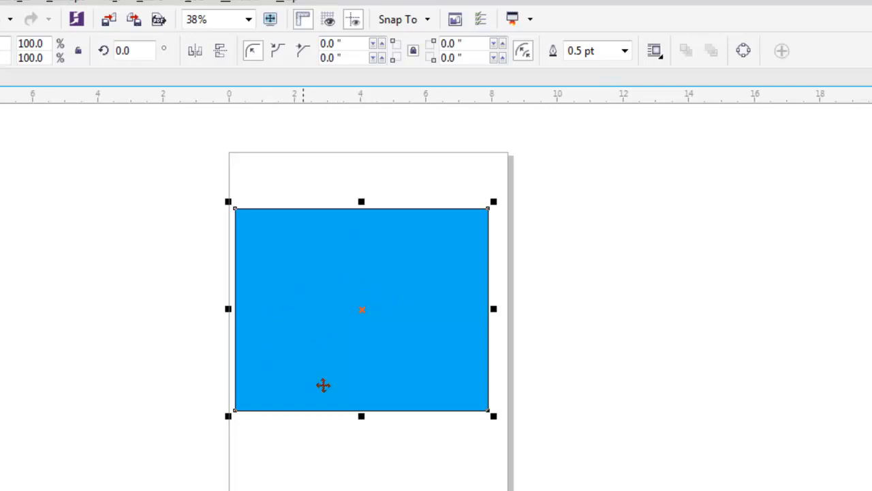
left_click(584, 254)
left_click(445, 265)
left_click(625, 51)
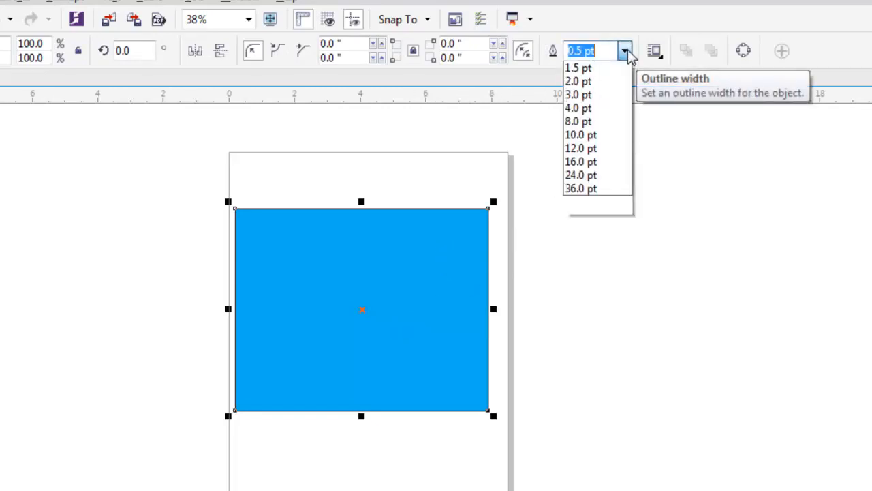
left_click(591, 230)
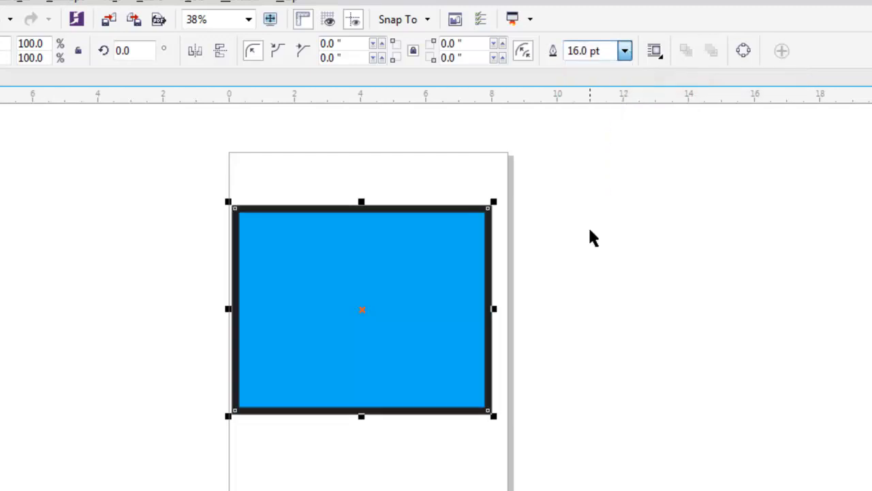
left_click(604, 318)
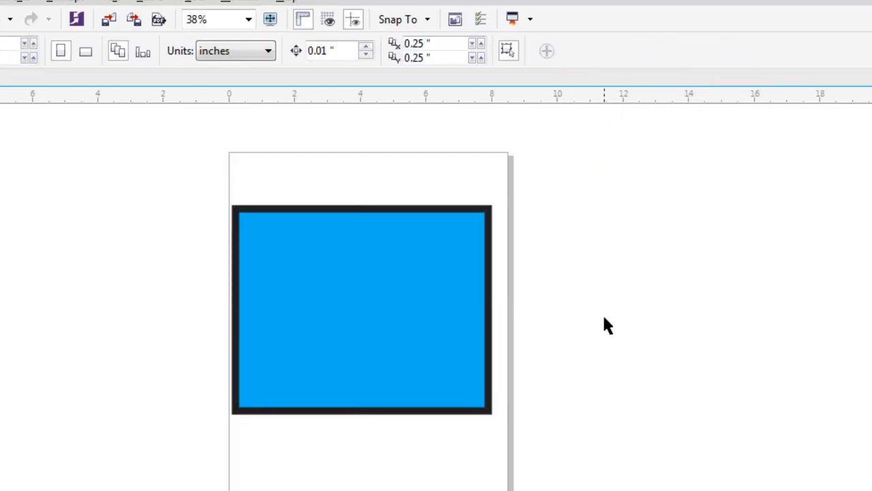
left_click(448, 311)
left_click_drag(447, 312, 462, 311)
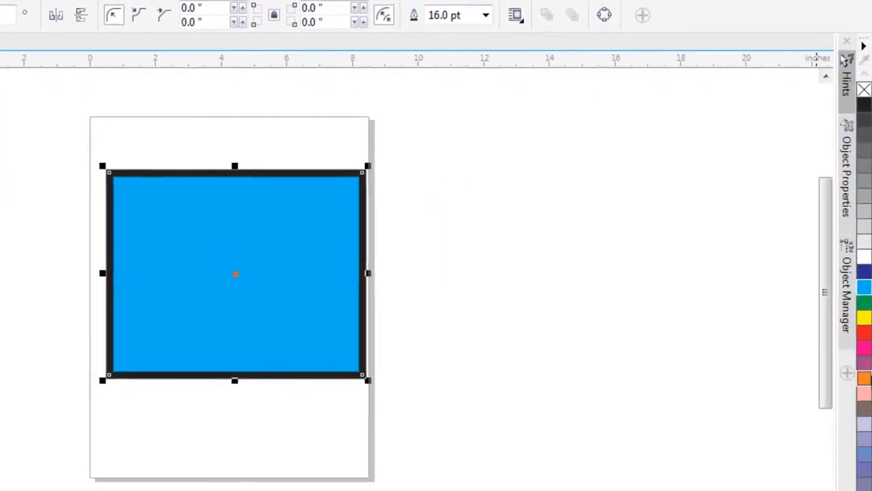
- Fill the rectangle with orange and colour its outline dark blue
right_click(862, 335)
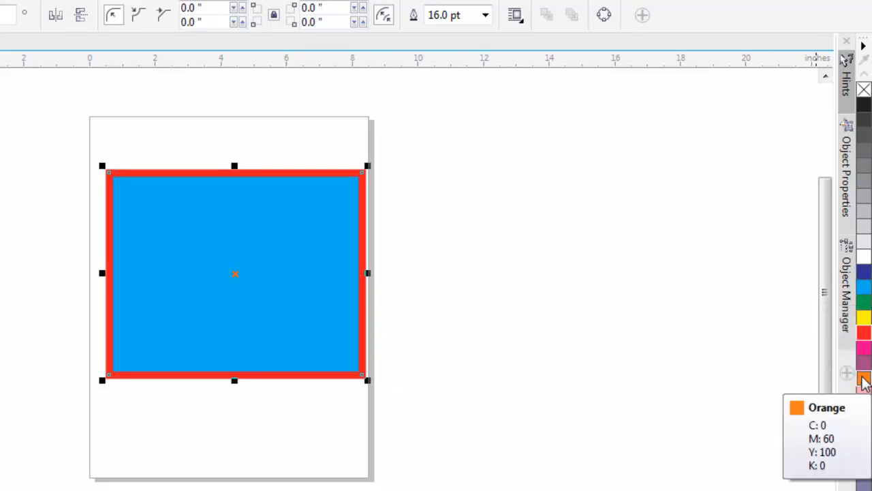
left_click(863, 379)
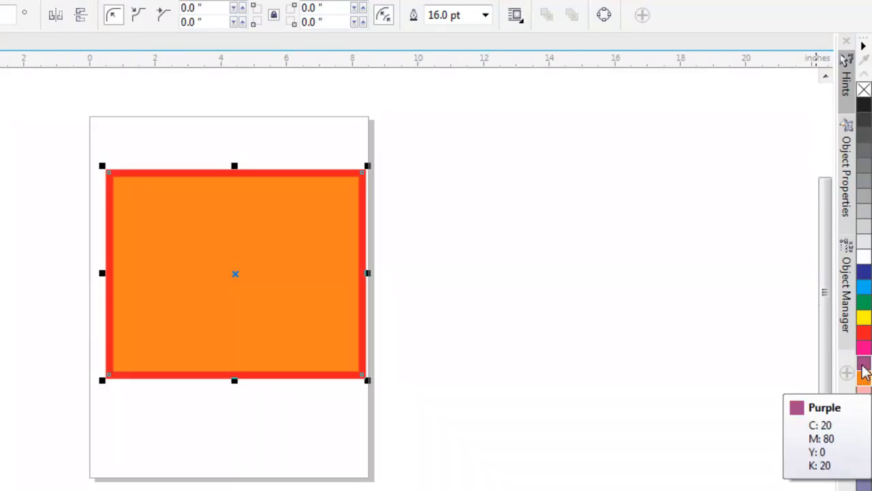
right_click(864, 274)
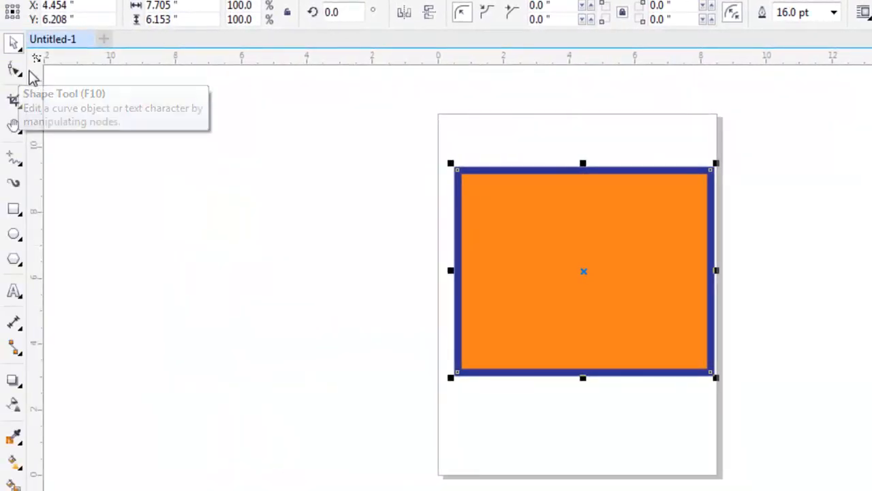
- Round the rectangle's lower right and lower left corners by brushing over them with the Smooth tool
left_click(16, 71)
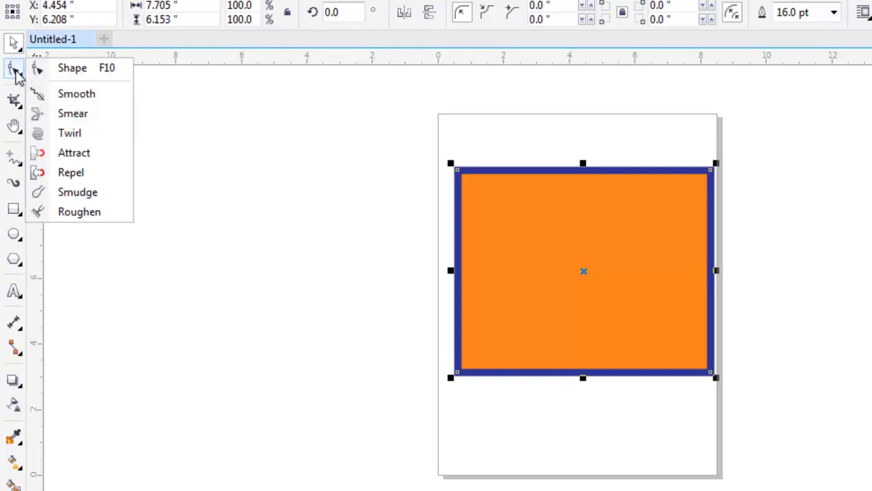
left_click(77, 94)
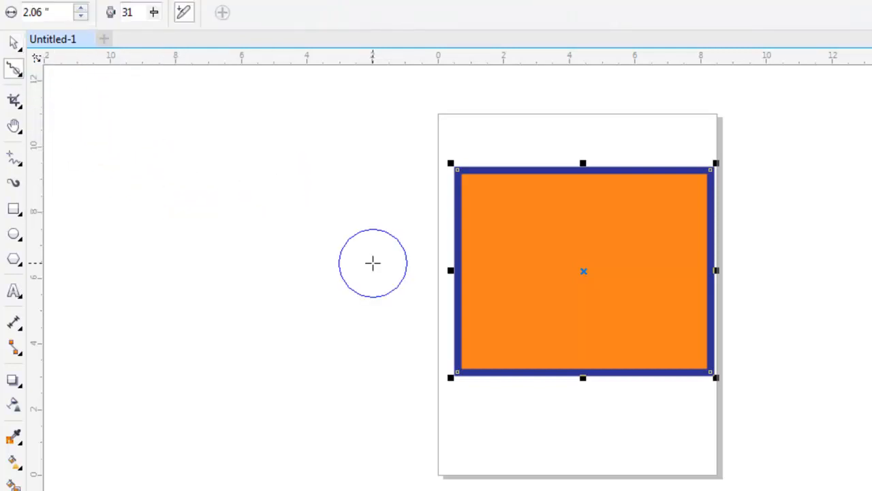
key("z")
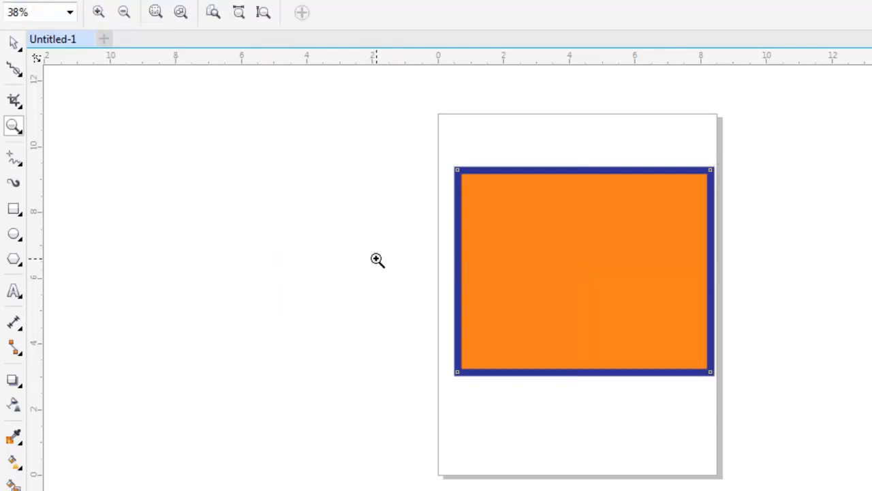
left_click_drag(376, 259, 827, 457)
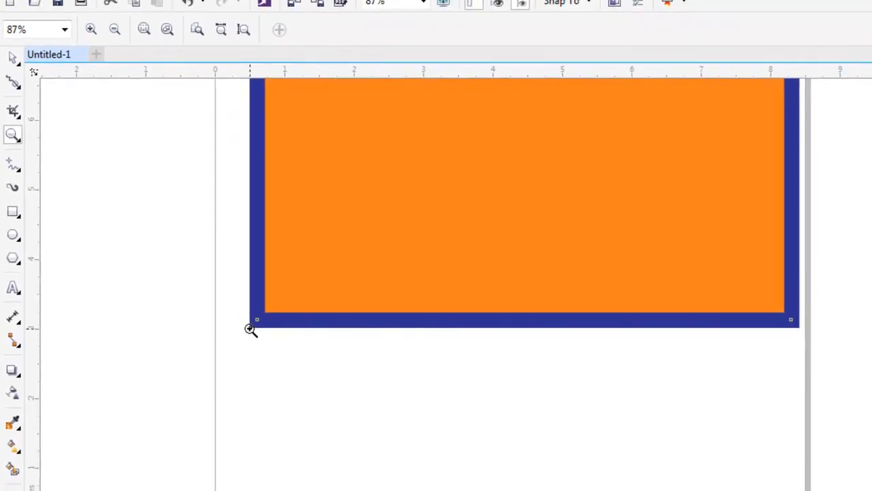
left_click(15, 85)
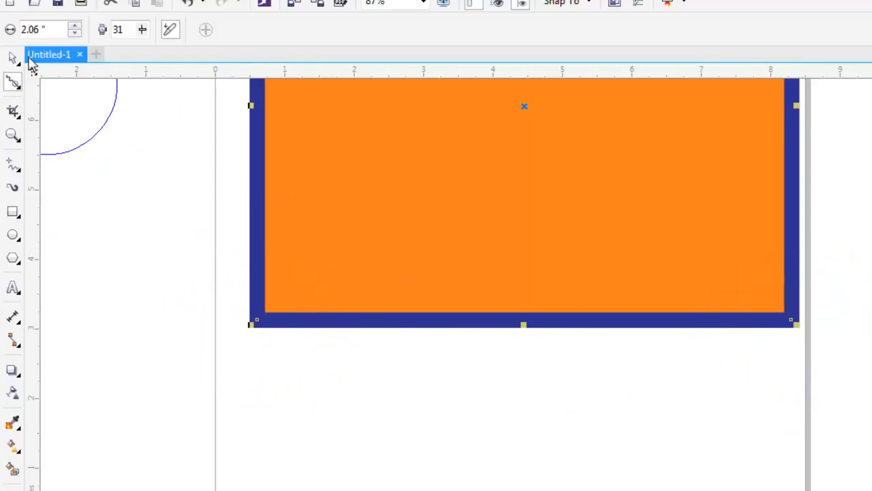
left_click_drag(169, 249, 169, 249)
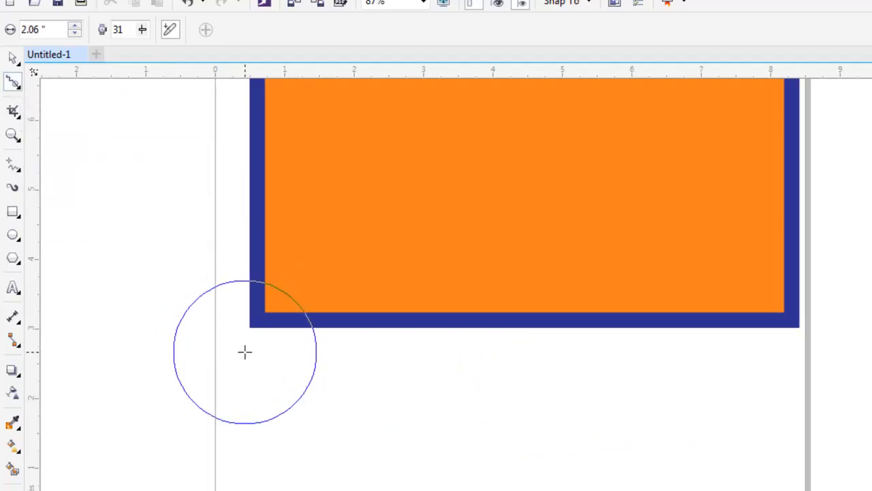
left_click(13, 59)
left_click(400, 242)
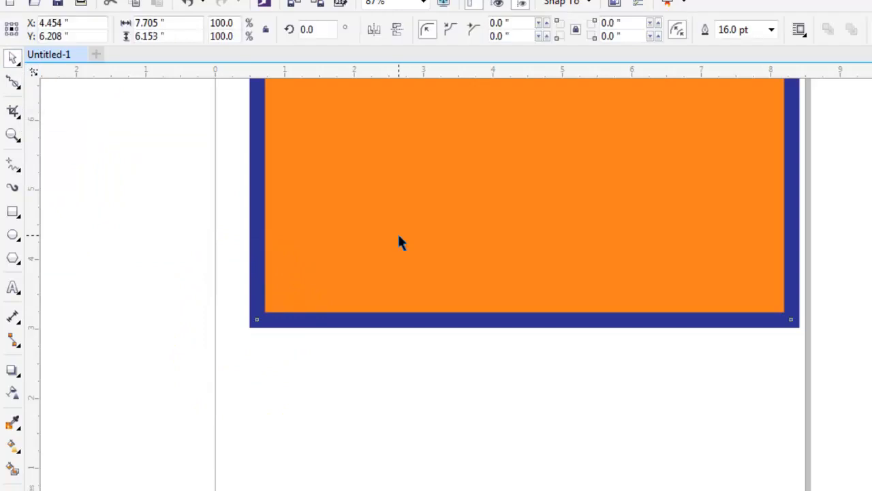
left_click(13, 82)
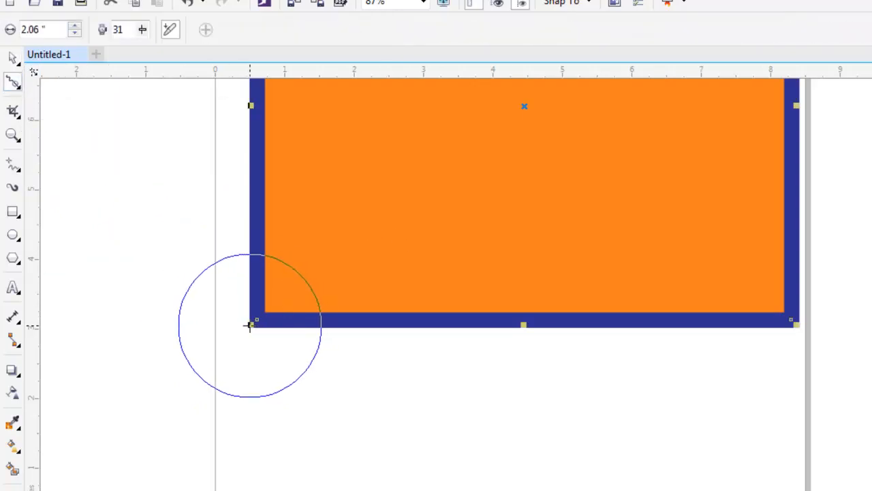
mouse_move(251, 325)
left_mouse_down()
mouse_move(735, 324)
mouse_move(800, 336)
mouse_move(808, 319)
mouse_move(793, 259)
left_mouse_up()
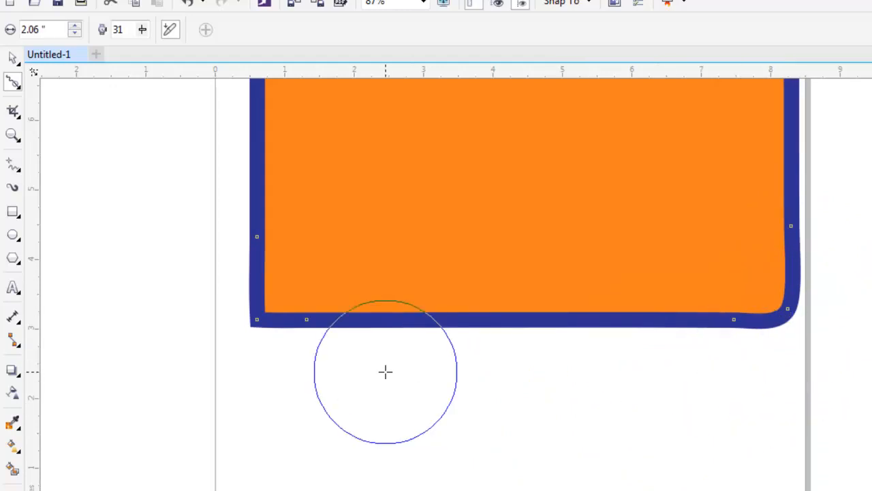
mouse_move(307, 322)
left_mouse_down()
mouse_move(240, 307)
mouse_move(224, 245)
left_mouse_up()
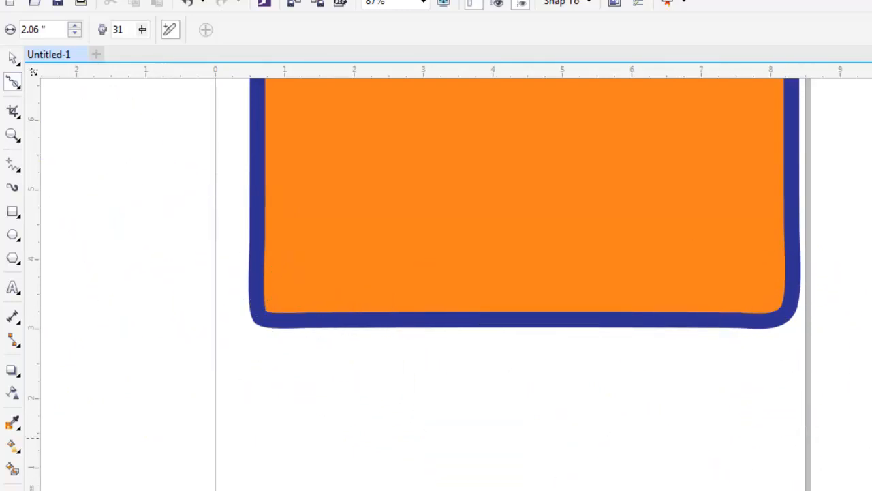
- Pull one spike outward from each of the rectangle's left, top and right edges with the Smear tool
scroll(455, 285, "up", 5)
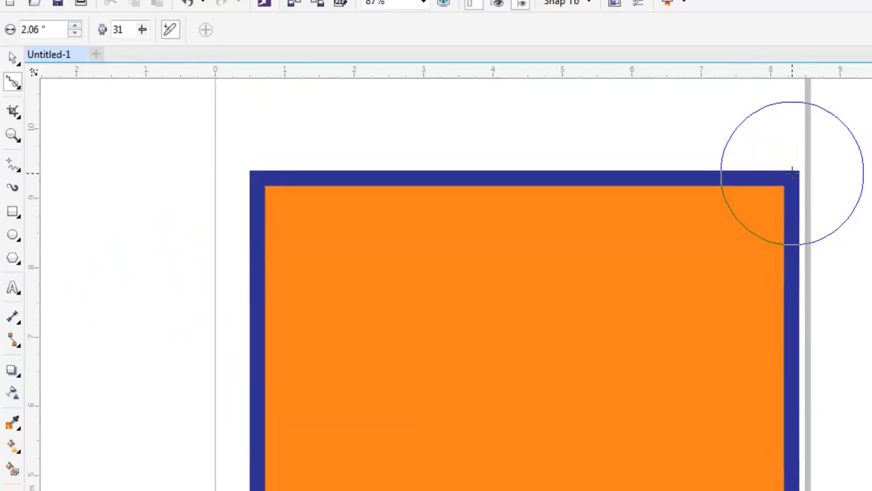
scroll(525, 284, "down", 5)
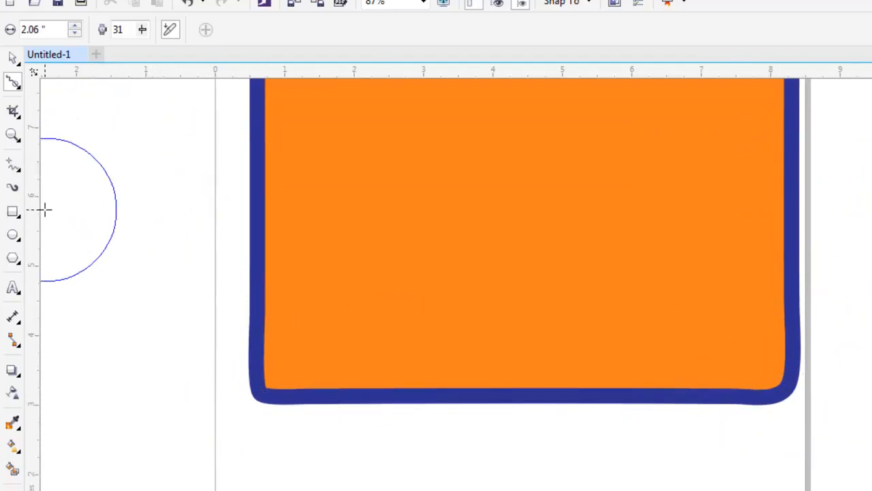
left_click(13, 136)
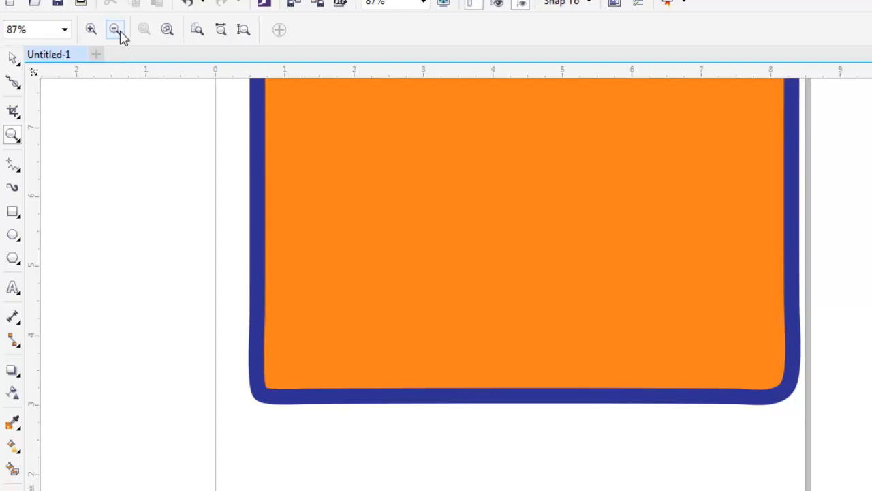
left_click(114, 30)
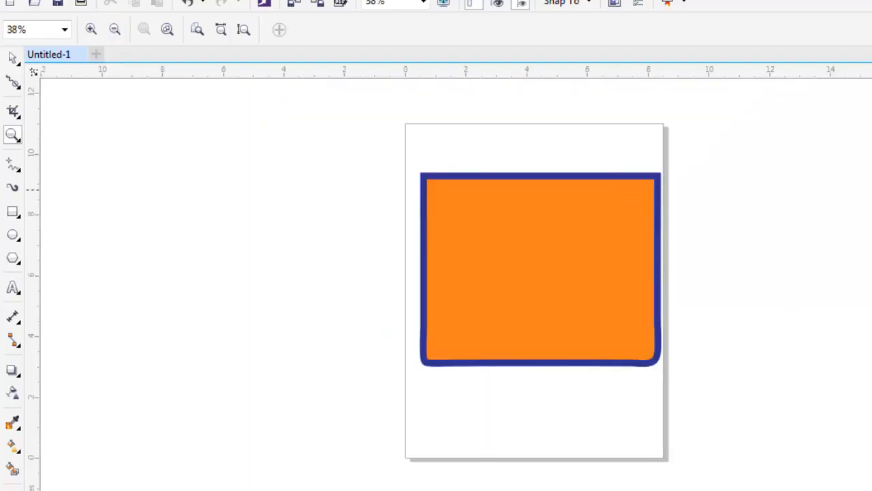
scroll(534, 284, "up", 3)
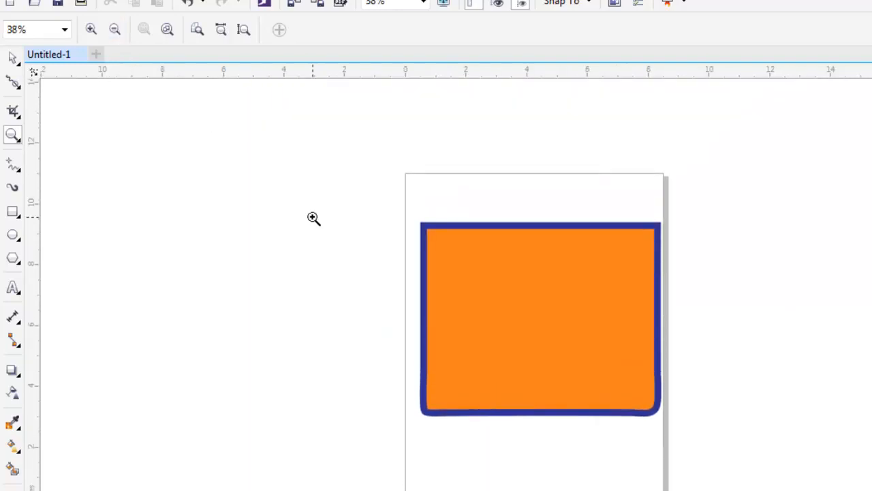
left_click(10, 85)
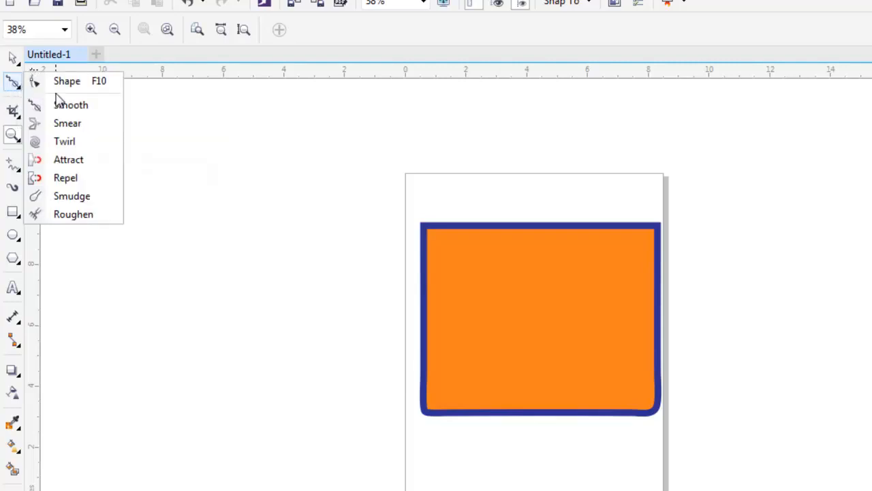
left_click(68, 124)
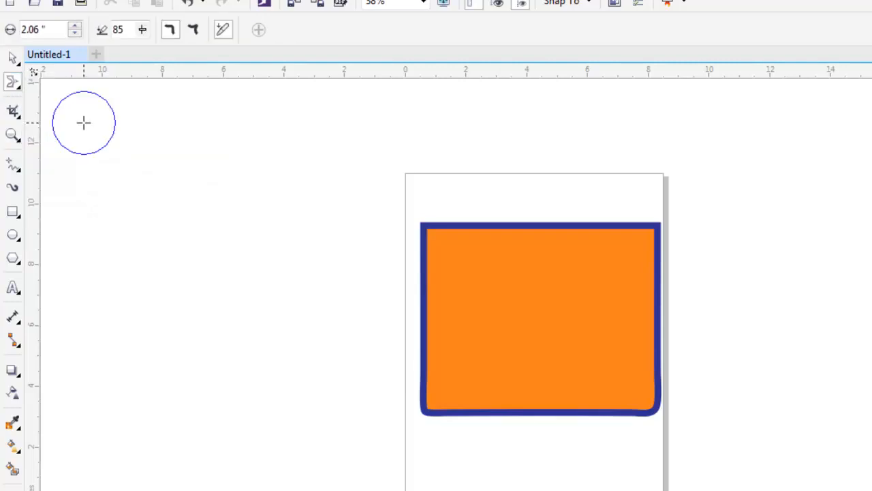
left_click(458, 298)
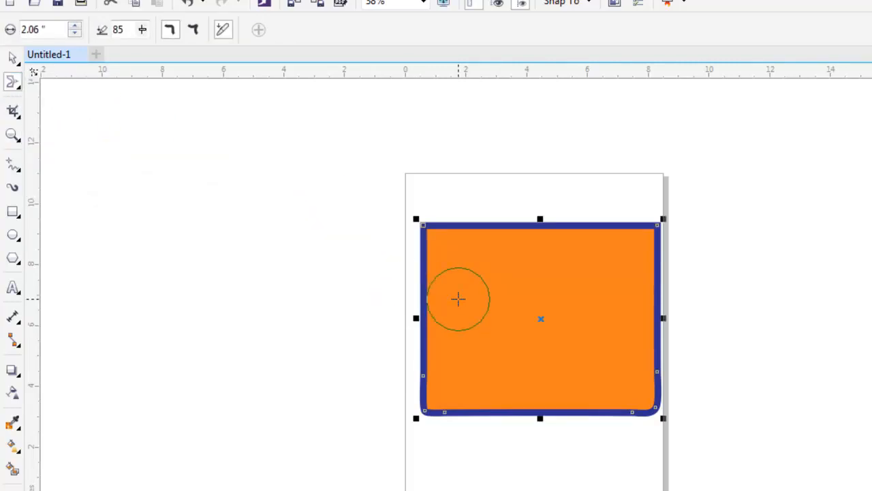
left_click_drag(458, 298, 333, 296)
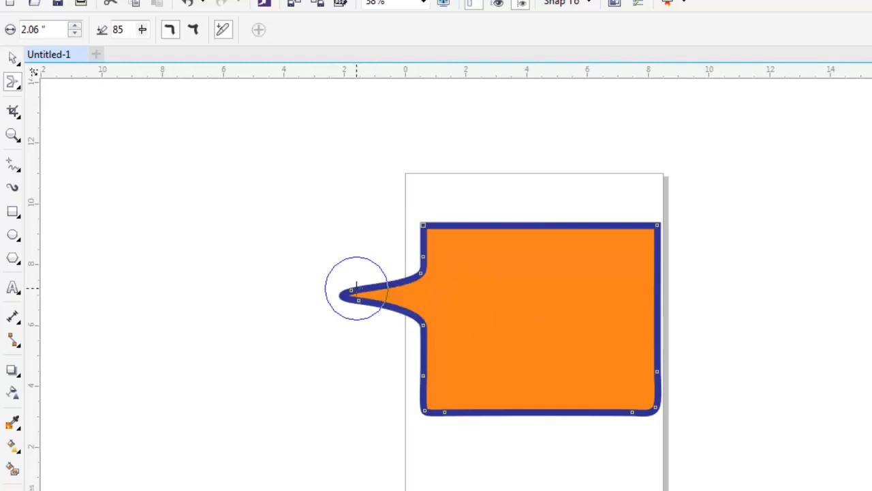
left_click_drag(539, 255, 535, 168)
left_click_drag(616, 306, 757, 298)
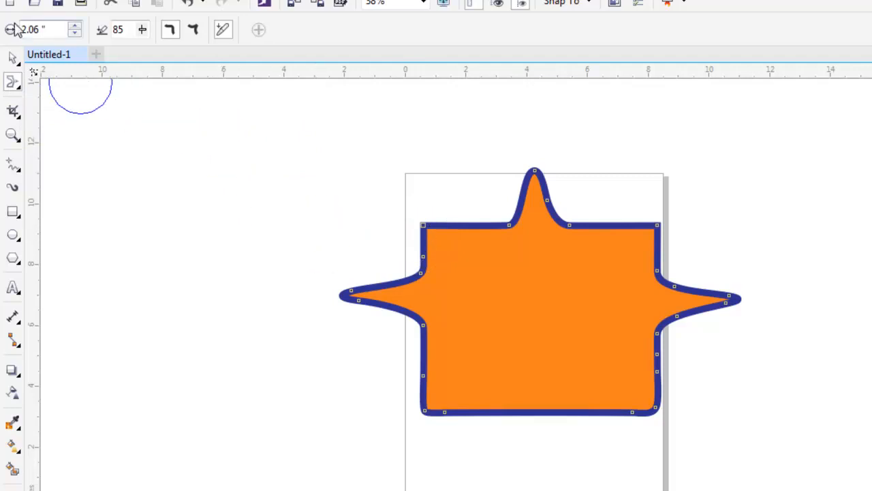
- Increase the Smear tool's nib size to 2.16 inches
left_click(77, 27)
left_click(77, 27)
left_click(76, 27)
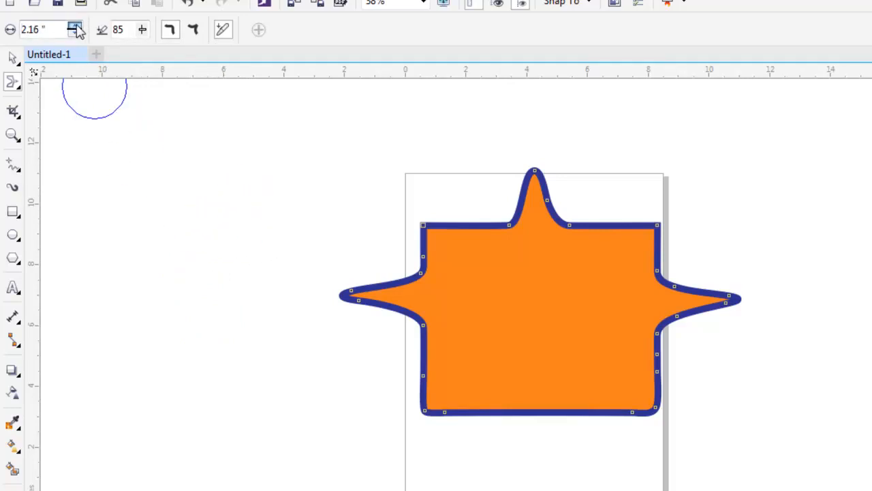
- Set the Smear tool's pressure to 91 and switch it to the pointed smear style
left_click_drag(142, 35, 144, 36)
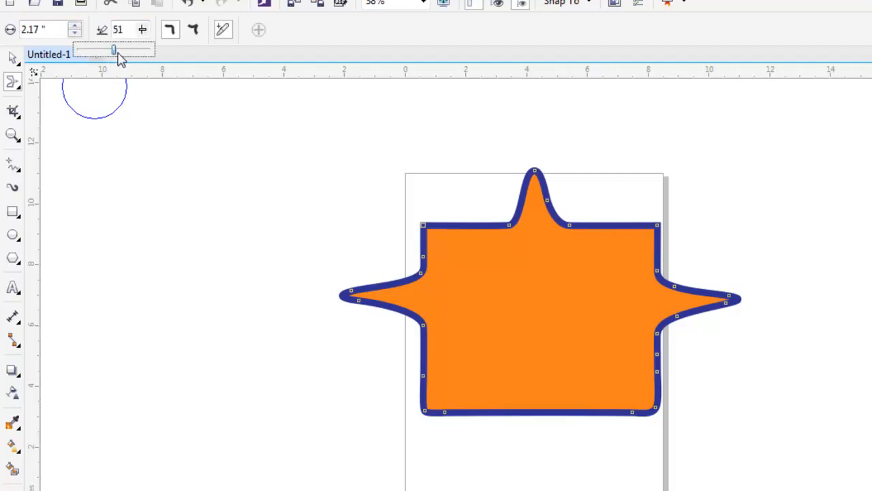
left_click_drag(145, 60, 145, 61)
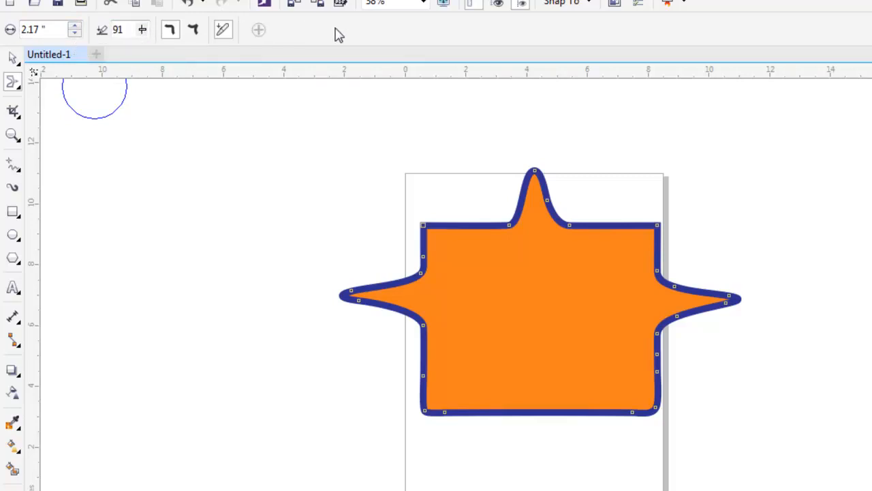
left_click(194, 31)
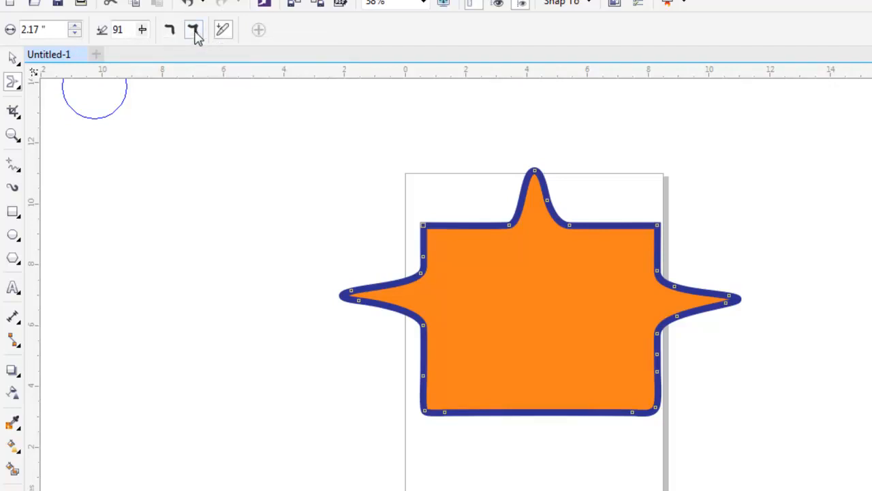
- Smear further spikes outward from both ends of the top edge and the lower parts of the right and left edges
left_click_drag(468, 240, 438, 172)
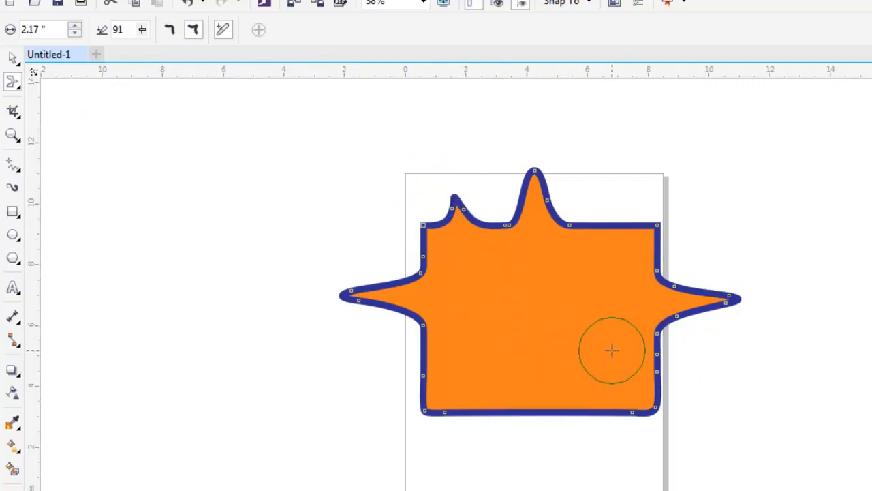
left_click_drag(641, 365, 762, 388)
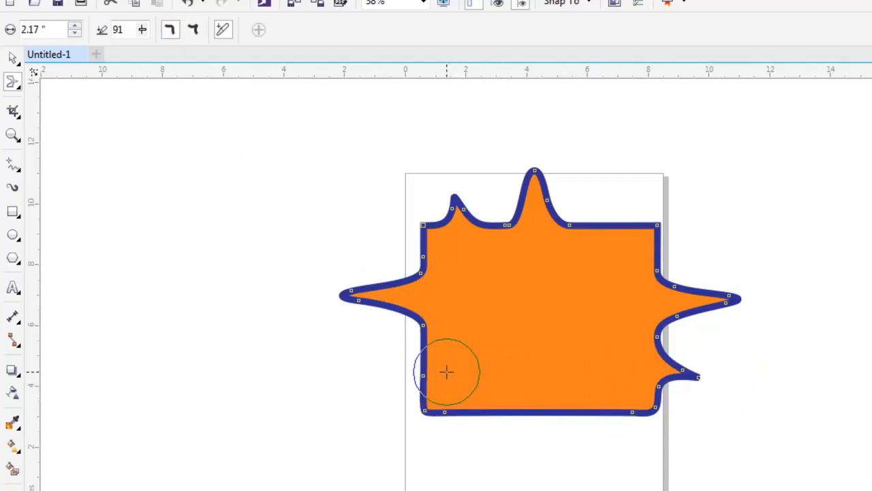
left_click_drag(447, 371, 255, 373)
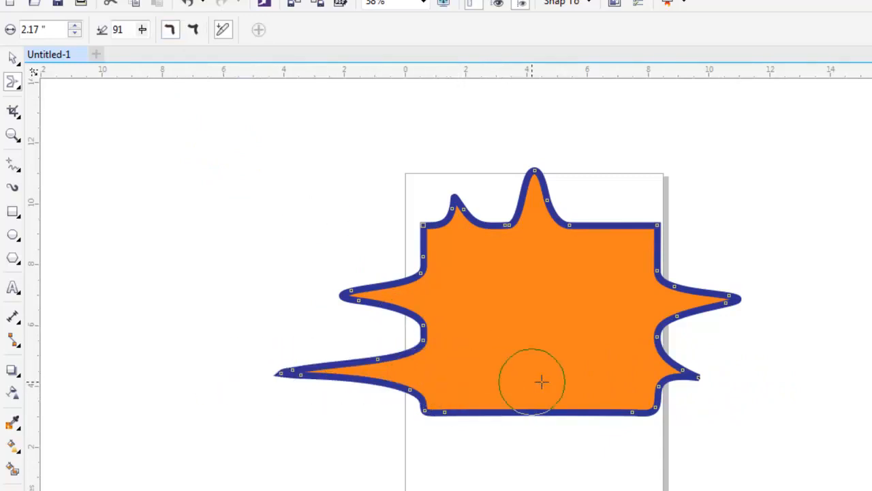
left_click_drag(610, 240, 608, 144)
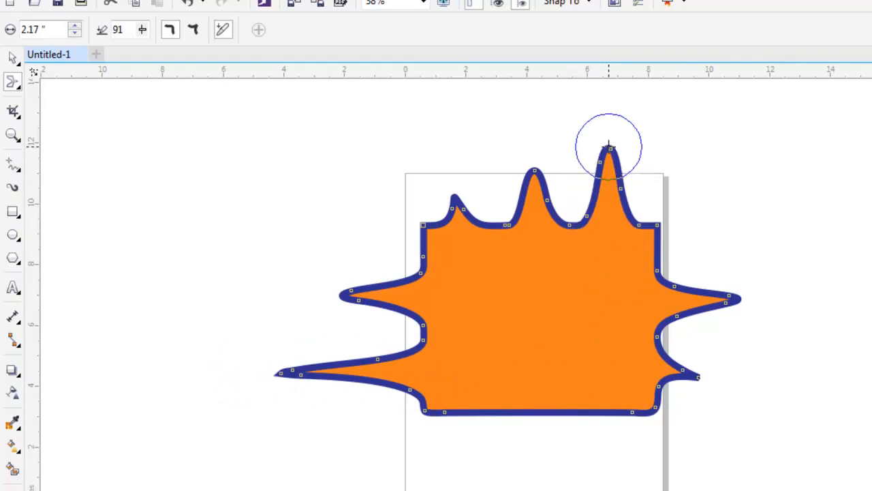
- Curl the tips of the upper left and right side spikes into spirals with the Twirl tool
left_click(14, 87)
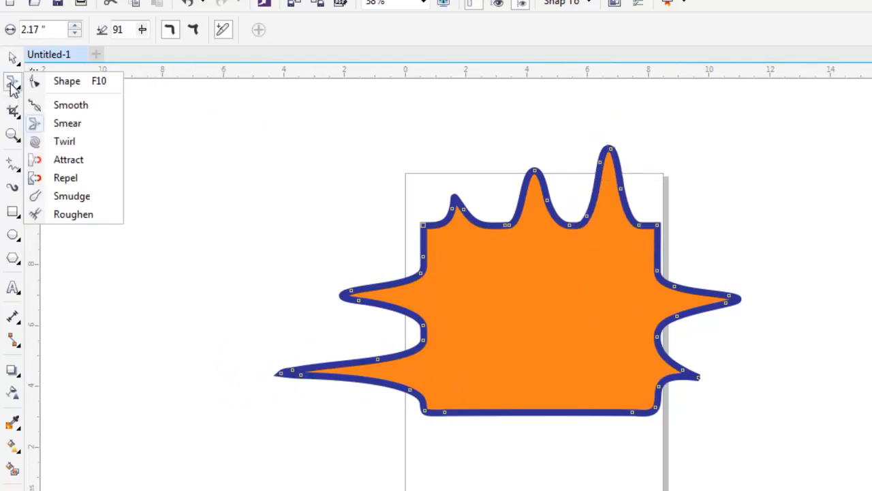
left_click(76, 146)
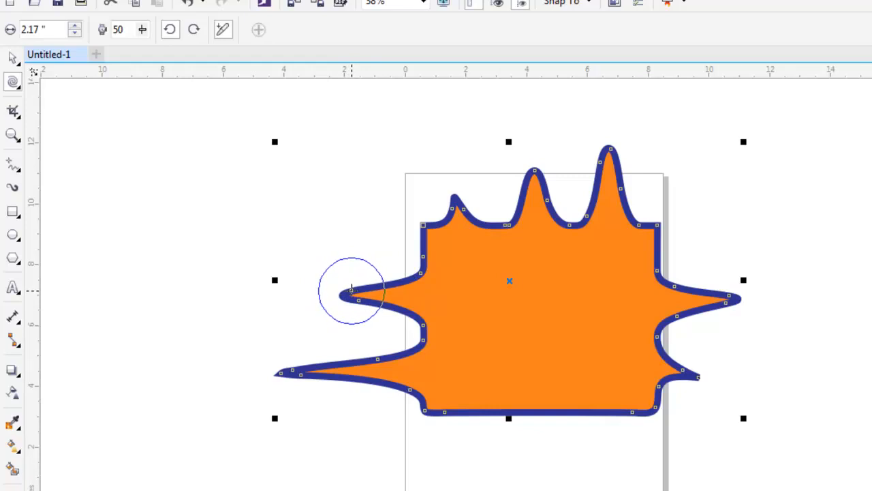
left_click_drag(351, 289, 349, 290)
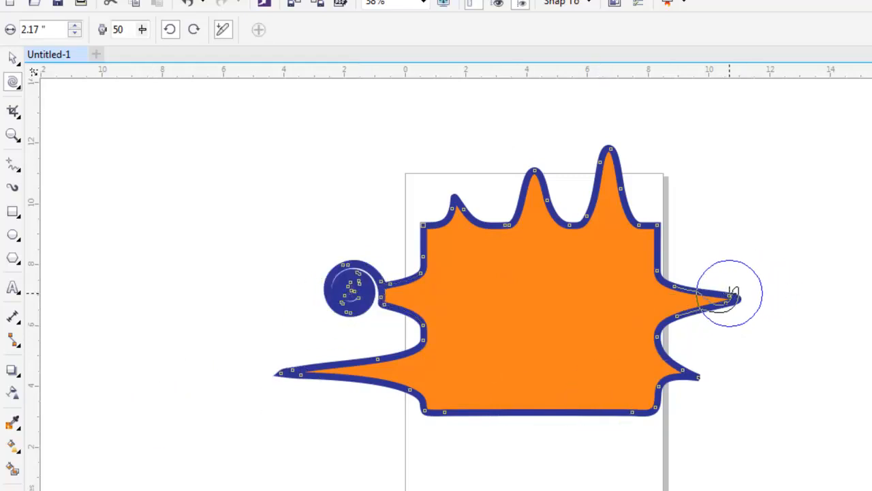
left_click_drag(730, 293, 730, 293)
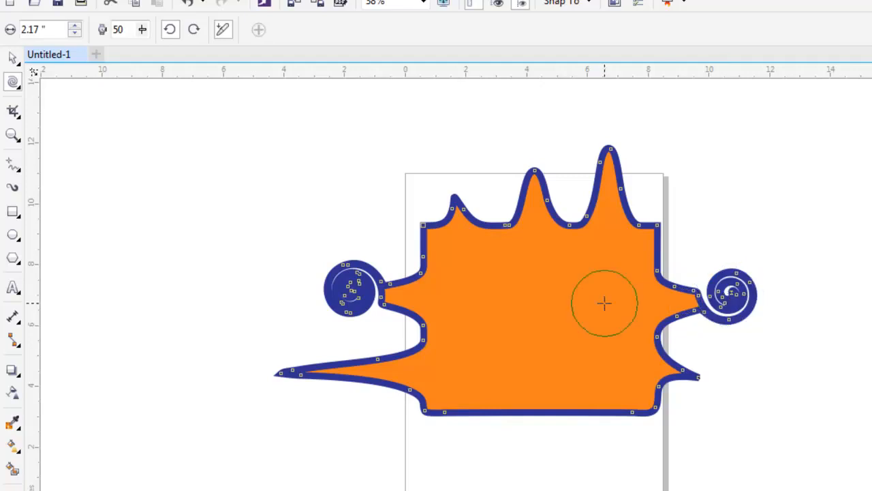
- Try to twirl the tallest top spike and the shape's upper left corner
left_click_drag(611, 149, 611, 149)
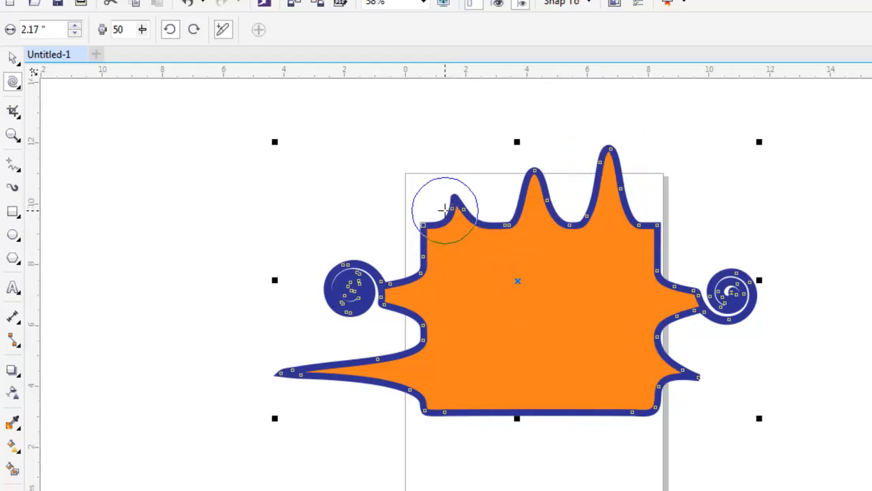
left_click(423, 225)
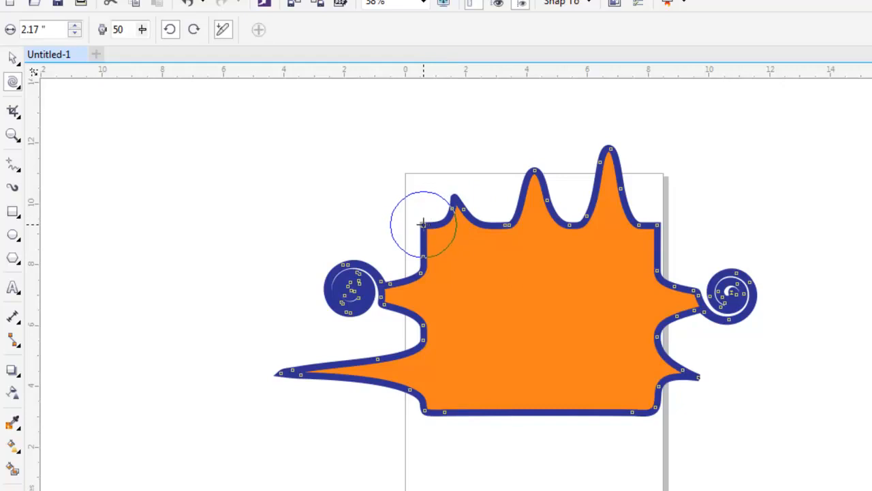
left_click_drag(423, 225, 423, 224)
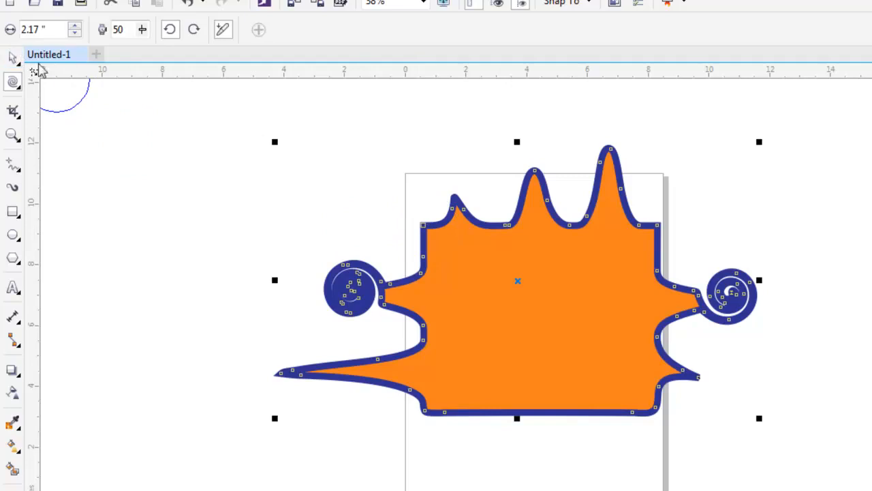
- Select the orange shape and delete it
left_click(13, 58)
left_click(445, 249)
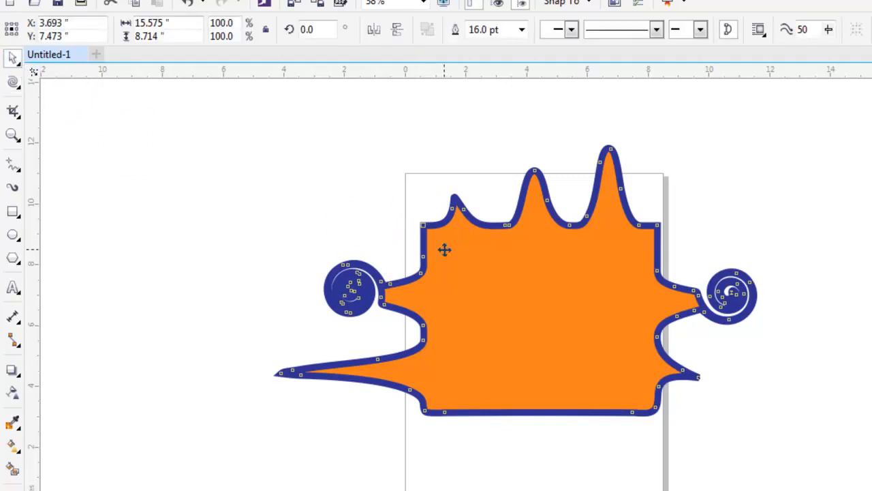
key("Delete")
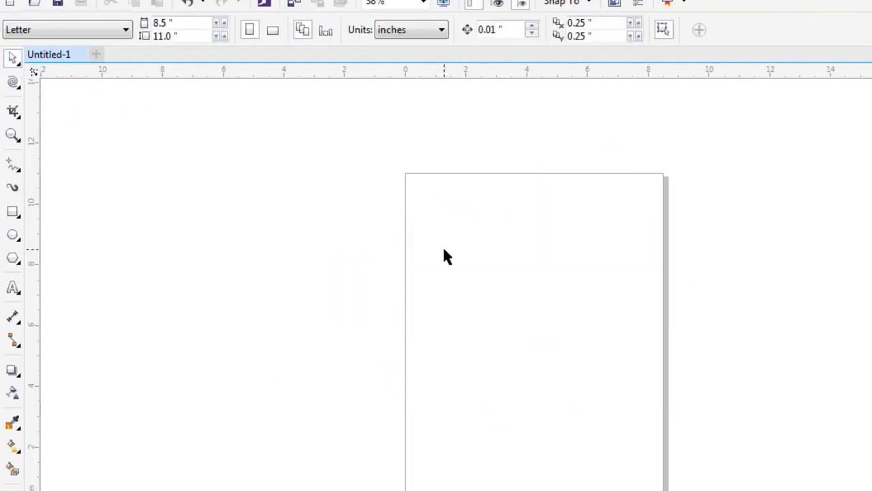
- Draw a rectangle about 8.58 by 6.56 inches across the page's left edge and fill it light blue
left_click(13, 212)
mouse_move(263, 206)
left_mouse_down()
mouse_move(562, 397)
mouse_move(523, 407)
left_mouse_up()
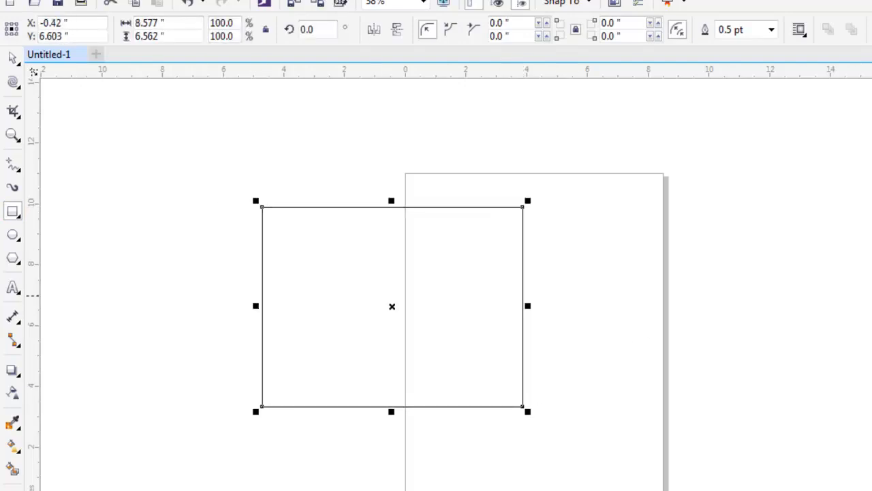
left_click(871, 294)
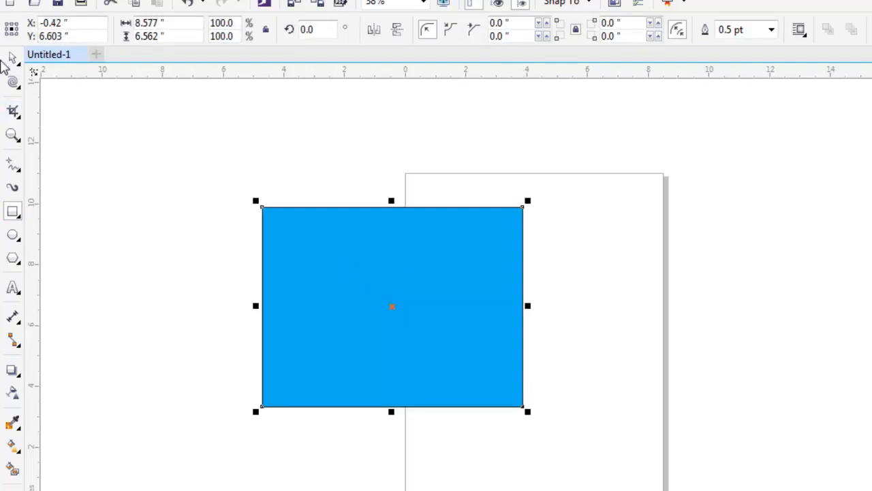
- Twirl spirals into the blue rectangle with the Twirl tool: one on the top edge, two on the right, one on the left
left_click(14, 87)
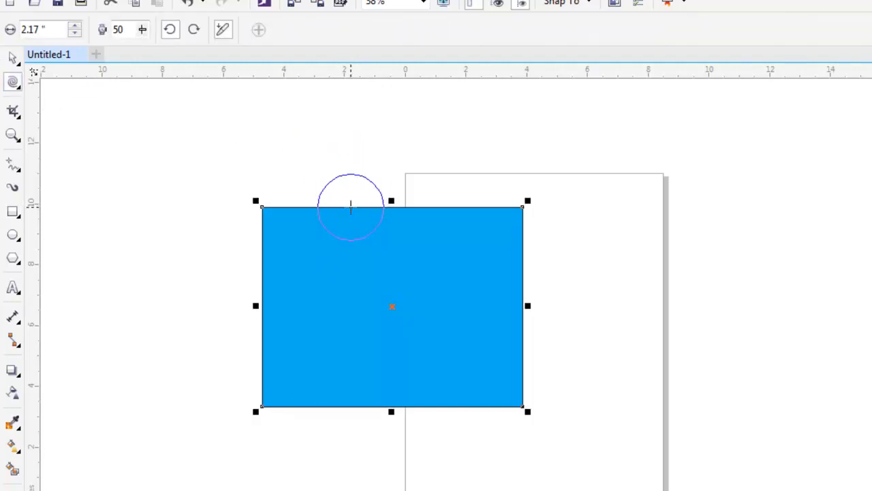
left_click_drag(351, 207, 352, 207)
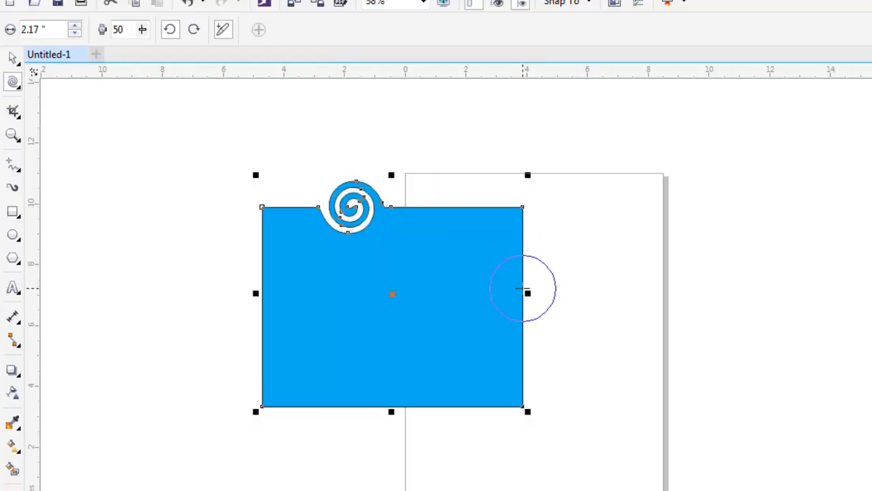
left_click_drag(523, 288, 523, 273)
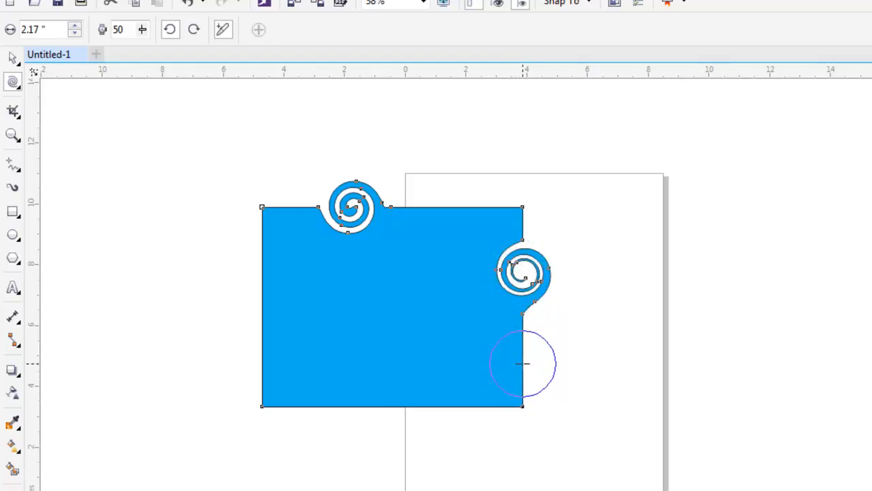
left_click_drag(522, 363, 523, 361)
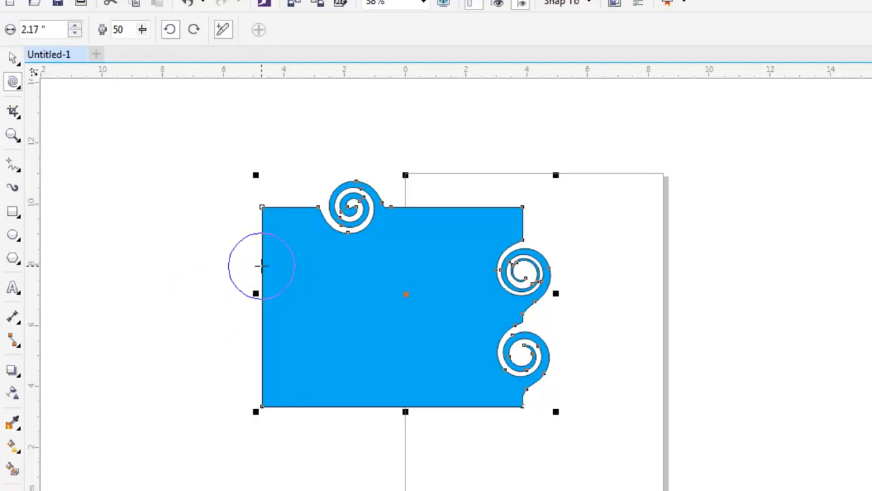
left_click_drag(262, 263, 262, 263)
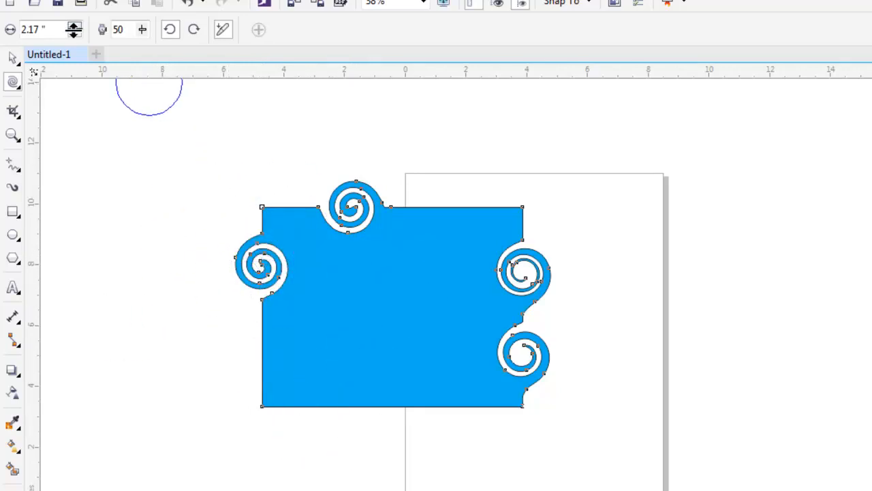
- Set the twirl rate to 81 and twirl the right half of the top edge with a short stroke
left_click(141, 34)
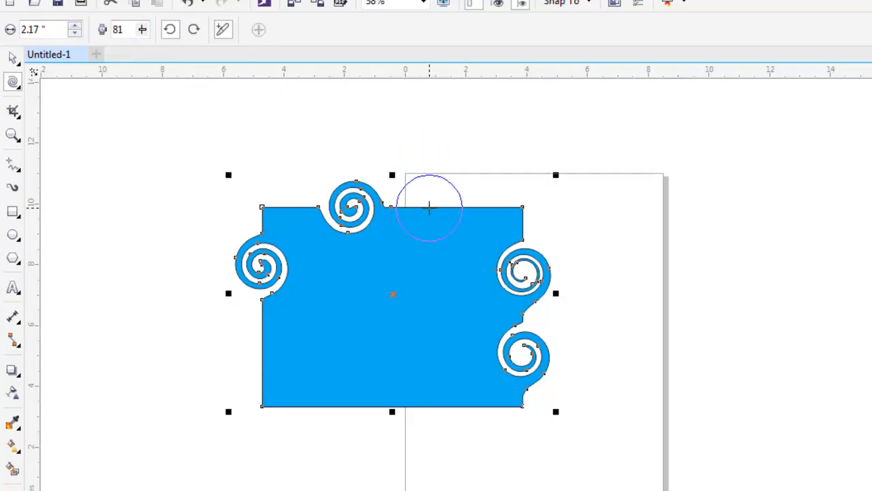
mouse_move(449, 204)
left_mouse_down()
mouse_move(478, 198)
mouse_move(441, 195)
mouse_move(439, 216)
mouse_move(477, 217)
left_mouse_up()
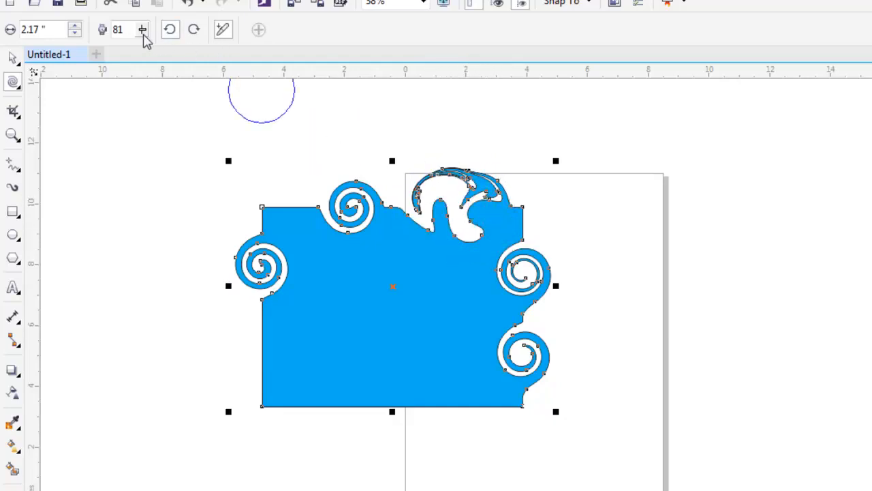
- Set the twirl rate to 46 with clockwise rotation and twirl the left edge near the lower left corner
left_click(143, 32)
left_click_drag(143, 52, 117, 53)
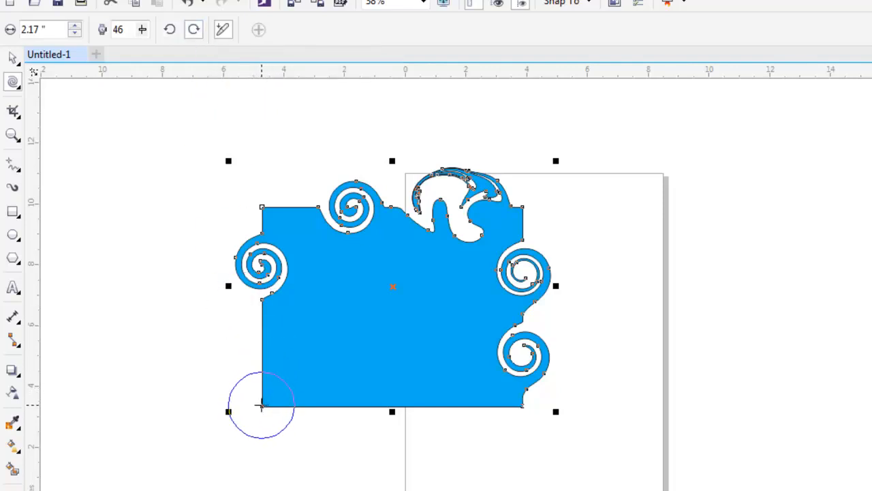
left_click_drag(261, 405, 261, 404)
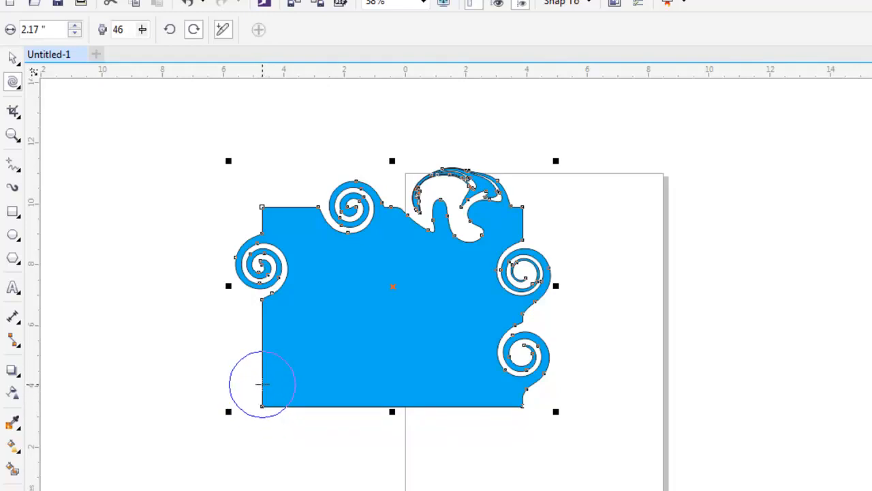
left_click_drag(263, 377, 265, 376)
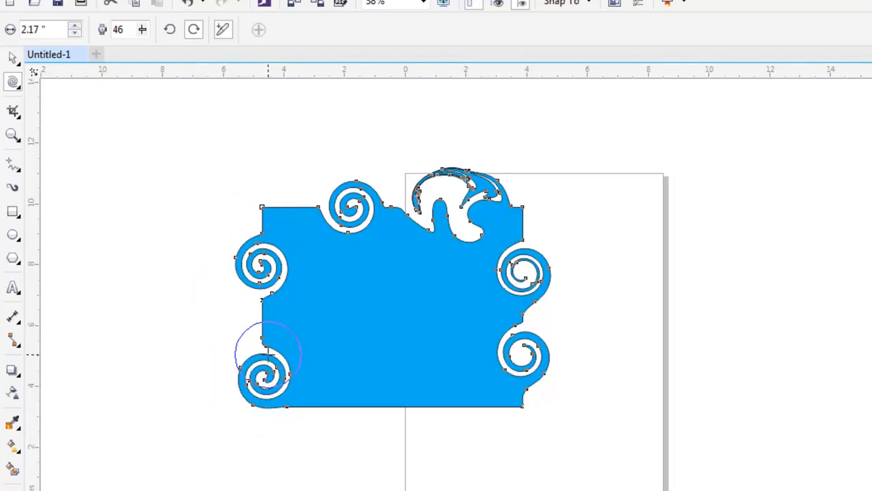
- Switch to the Attract tool and delete the twirled blue shape
left_click(16, 91)
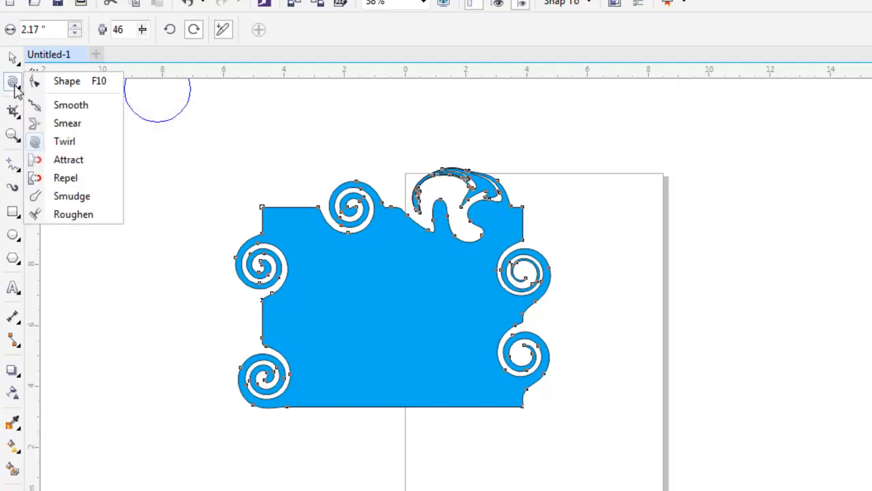
left_click(71, 164)
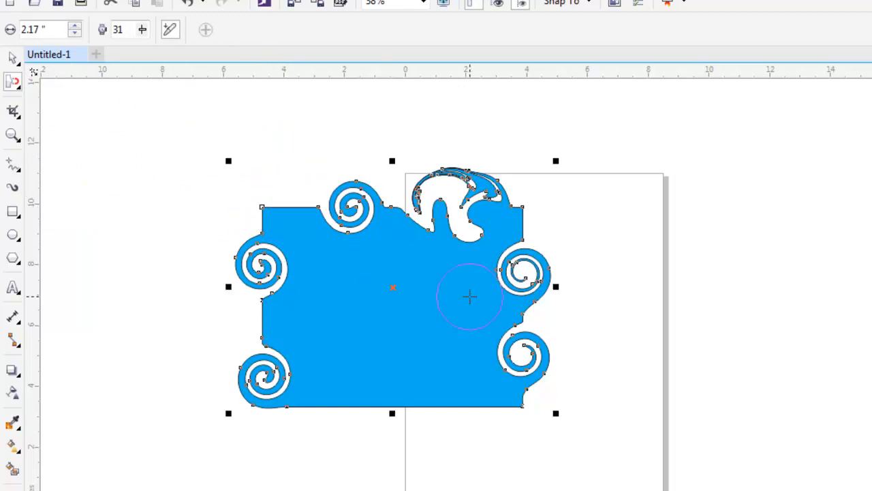
key("Delete")
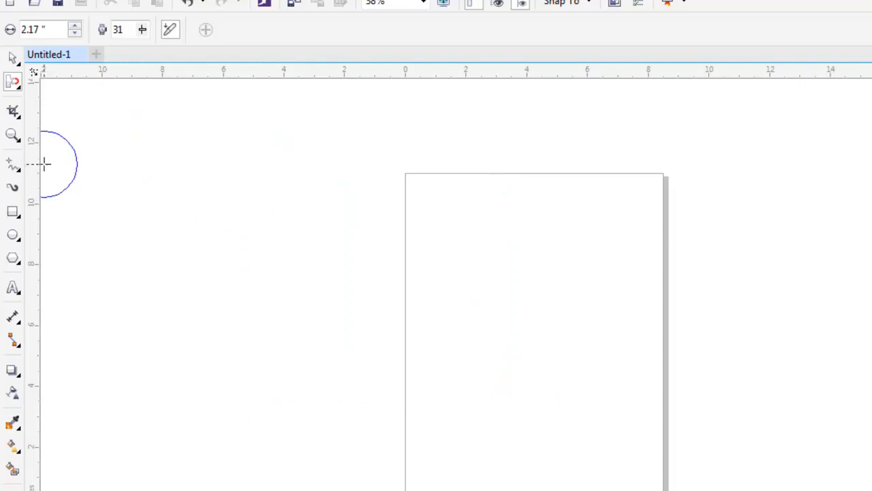
- Draw a rectangle about 7.27 by 5.53 inches across the page's left edge and fill it green
left_click(11, 210)
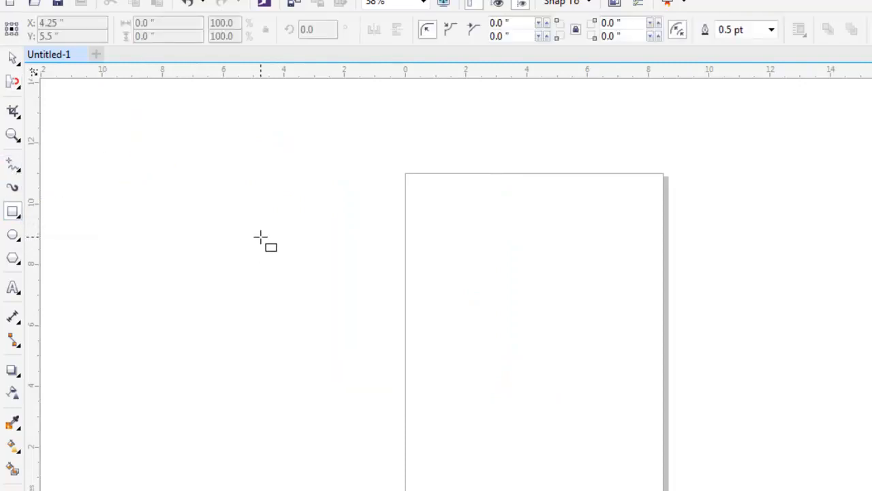
left_click_drag(260, 237, 481, 405)
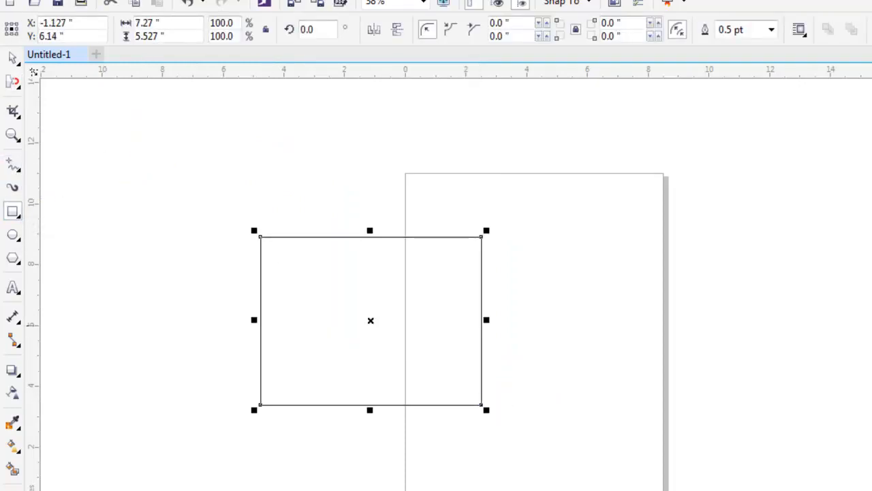
left_click(871, 293)
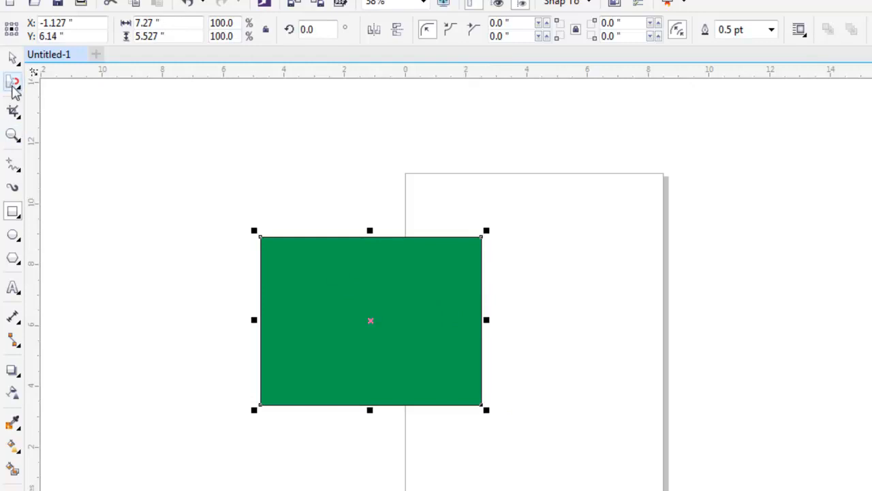
- Attract the green rectangle's upper left corner outward to the left and the upper part of its right edge outward to the right
left_click(12, 85)
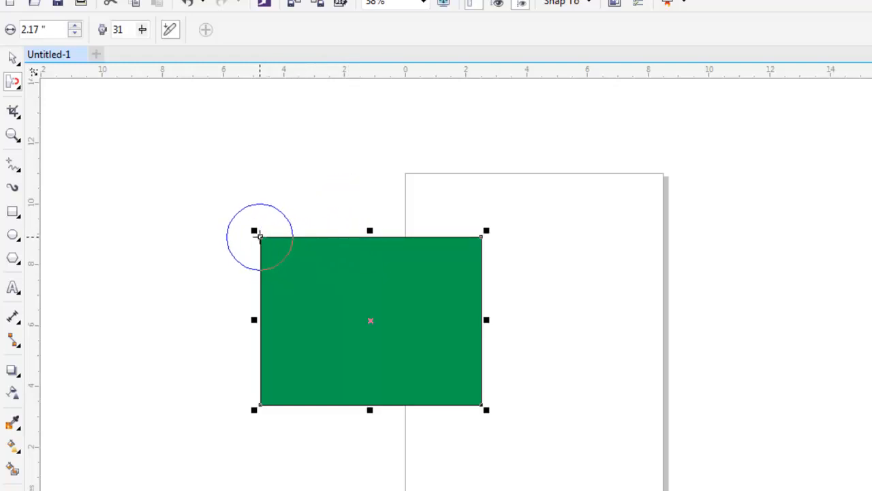
left_click_drag(261, 255, 209, 257)
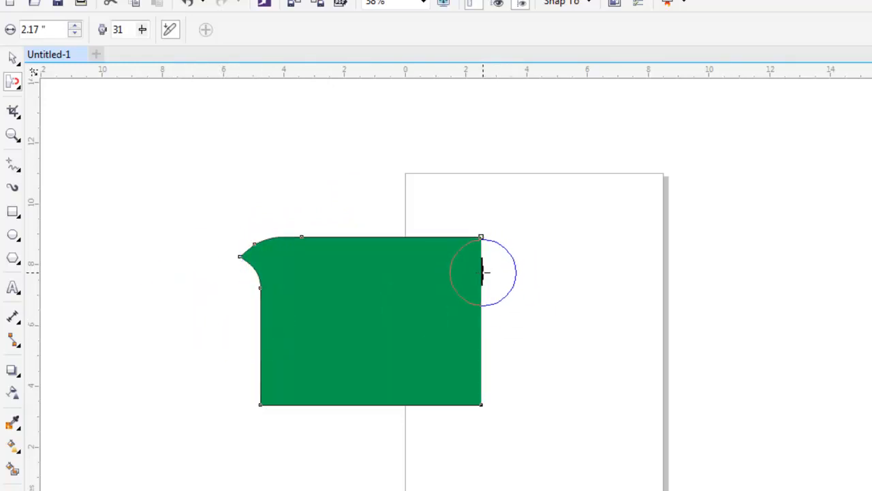
left_click_drag(482, 273, 549, 273)
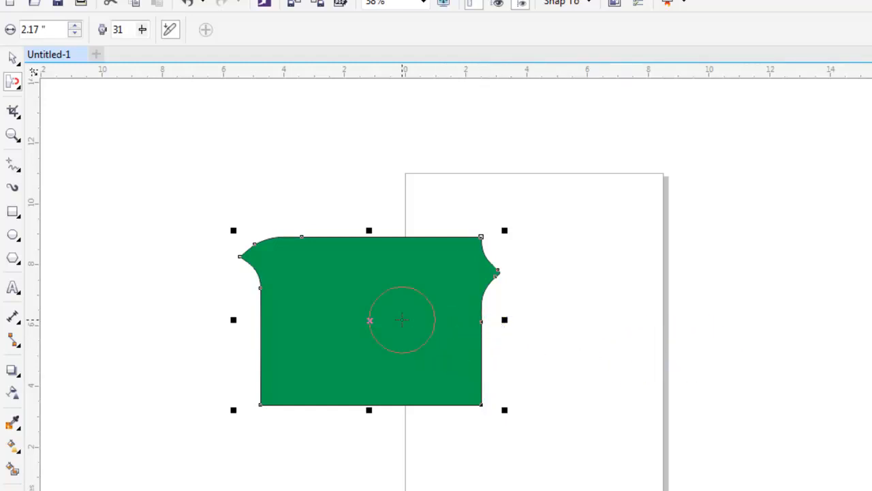
- Switch to the Smudge tool and pull one tapered arm out of each of the green shape's top, right, left and bottom edges
left_click(20, 85)
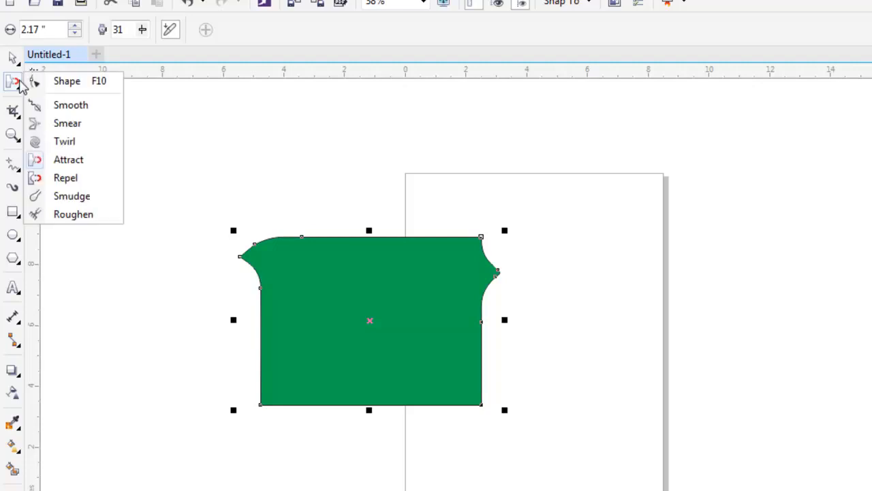
left_click(84, 179)
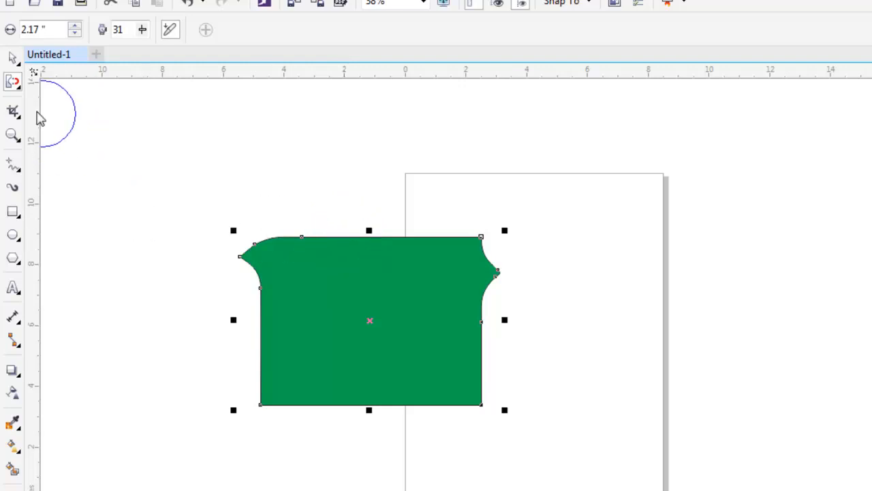
left_click(20, 88)
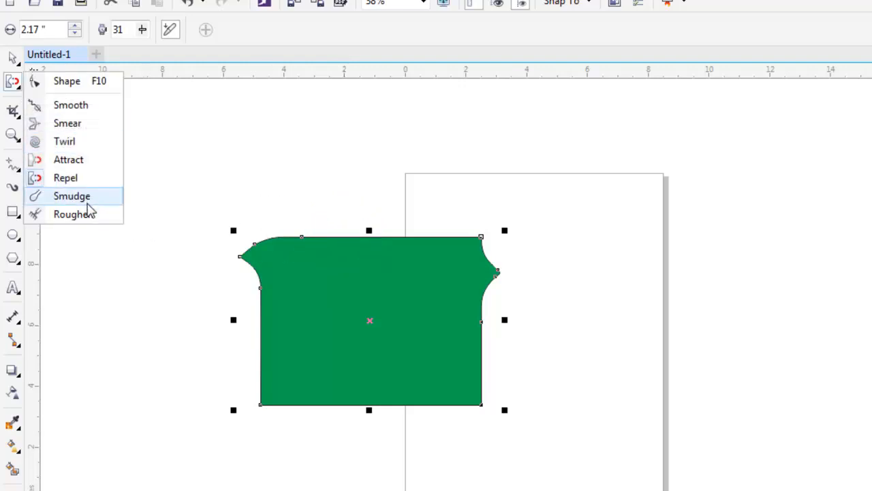
left_click(87, 202)
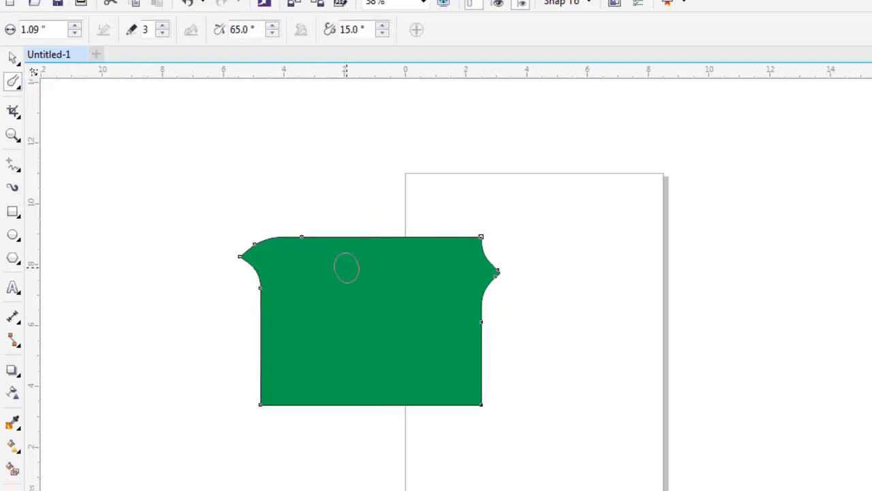
mouse_move(346, 267)
left_mouse_down()
mouse_move(405, 140)
mouse_move(485, 156)
left_mouse_up()
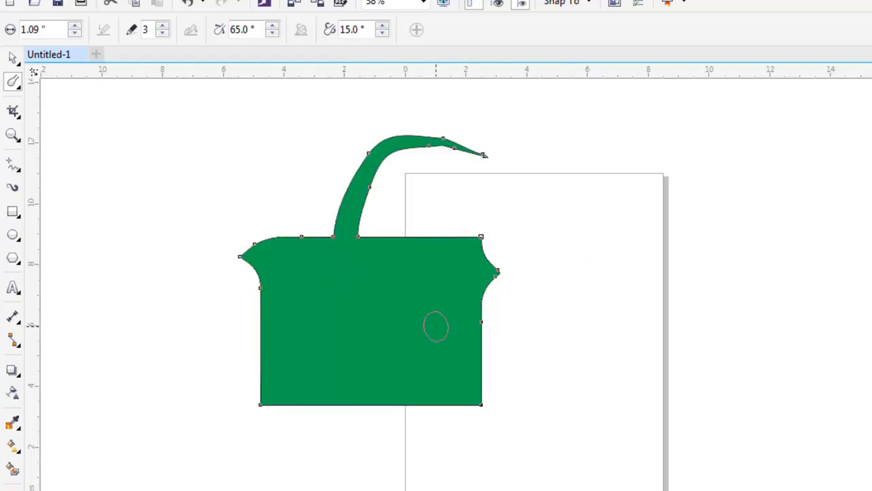
left_click_drag(442, 332, 670, 315)
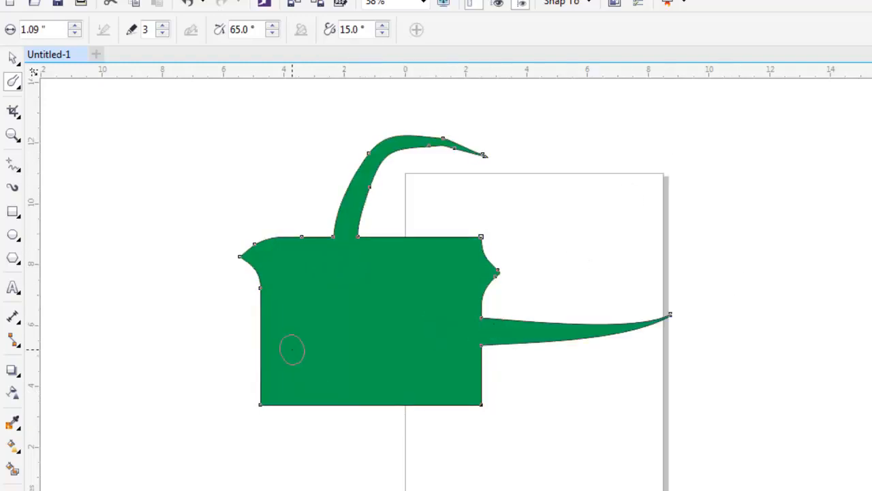
mouse_move(292, 342)
left_mouse_down()
mouse_move(270, 340)
mouse_move(146, 179)
left_mouse_up()
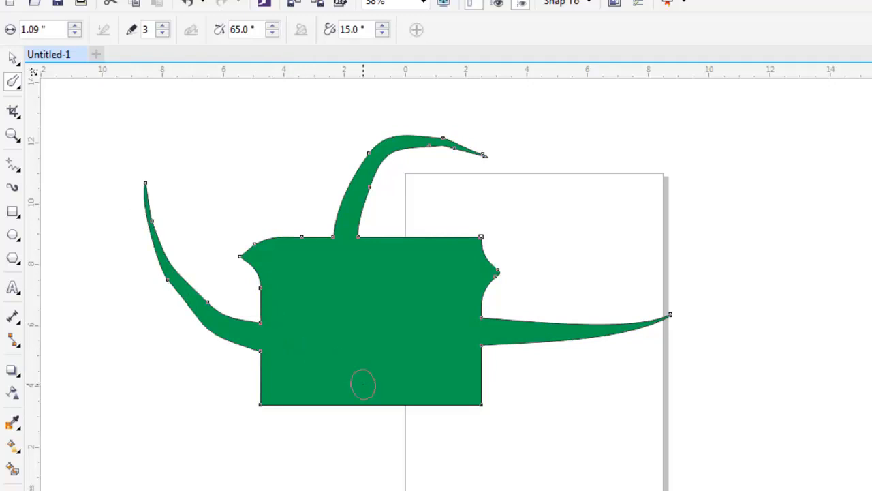
mouse_move(379, 397)
left_mouse_down()
mouse_move(381, 411)
mouse_move(587, 449)
left_mouse_up()
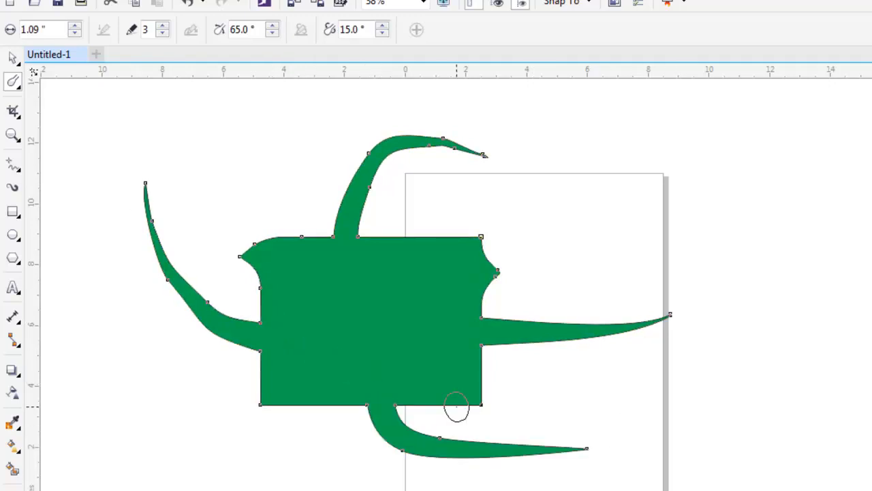
- Smudge the lower left part of the green shape down and outward, and pull another arm from the bulge on its right edge
mouse_move(309, 405)
left_mouse_down()
mouse_move(262, 431)
mouse_move(143, 447)
left_mouse_up()
mouse_move(321, 374)
left_mouse_down()
mouse_move(230, 480)
mouse_move(165, 463)
left_mouse_up()
left_click_drag(403, 324, 617, 257)
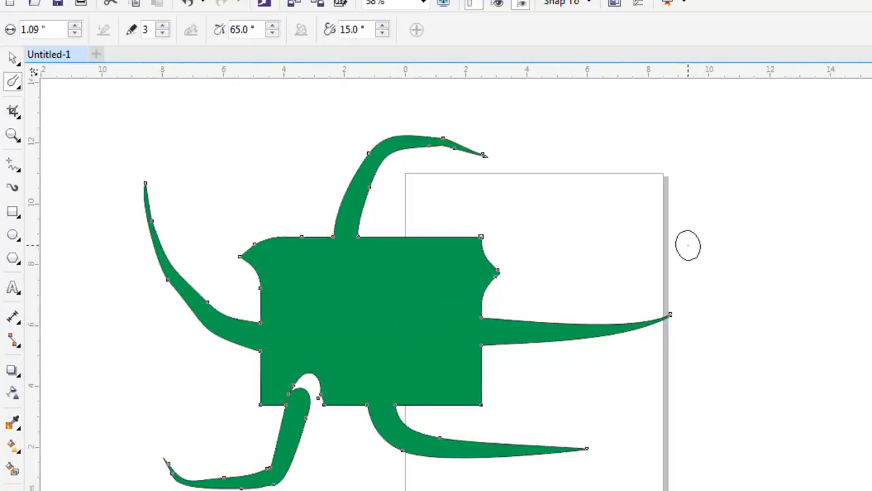
- Switch to the Roughen tool and roughen the green shape's top edge from its right corner to the left
left_click(13, 85)
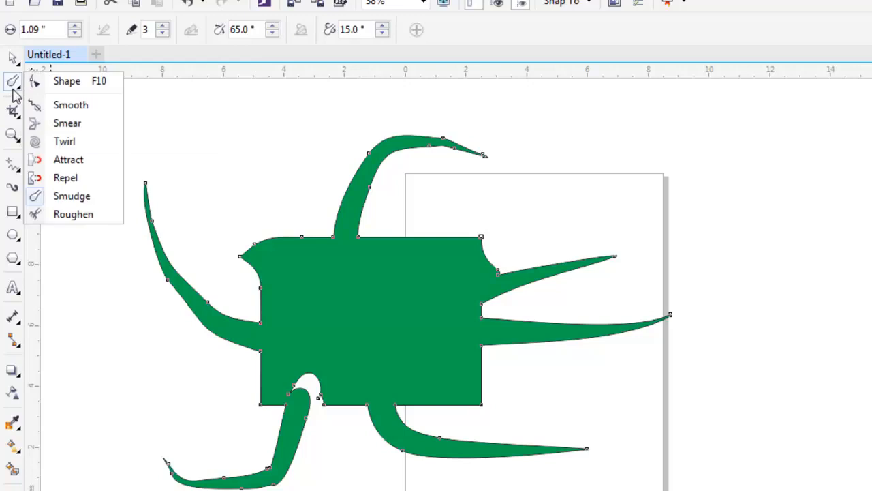
left_click(73, 215)
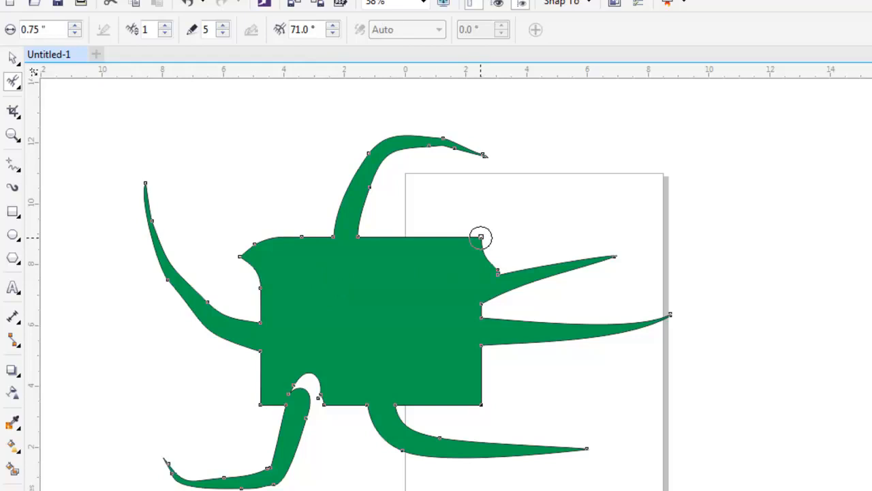
left_click_drag(480, 237, 279, 239)
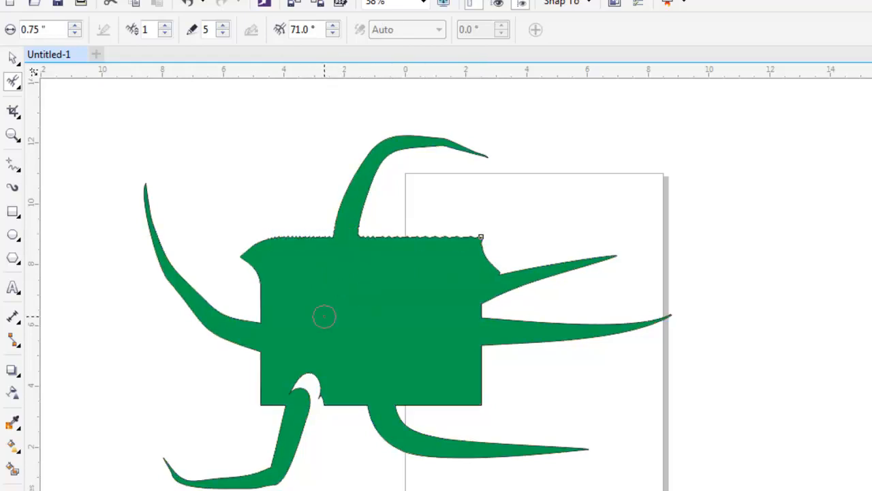
- Delete the smudged and roughened green shape
left_click(14, 59)
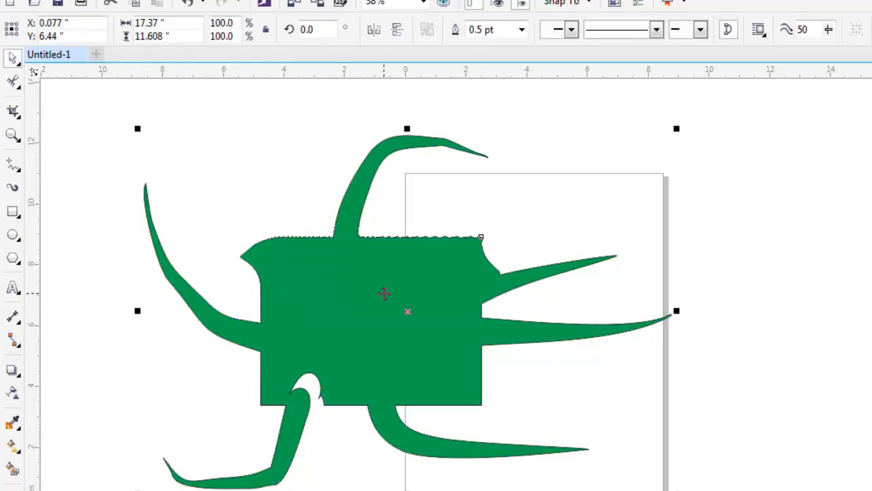
left_click(382, 293)
key("Delete")
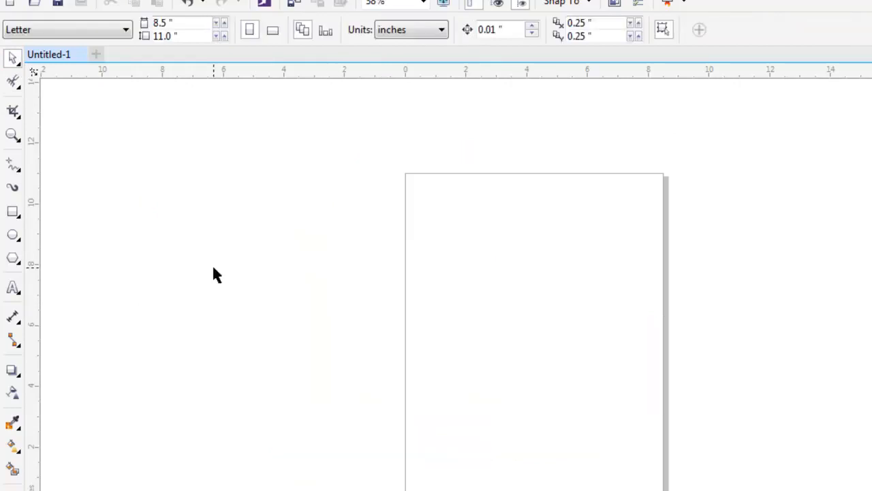
- Draw a rectangle about 9.64 by 6.54 inches across the page's upper left area and fill it yellow
left_click(12, 213)
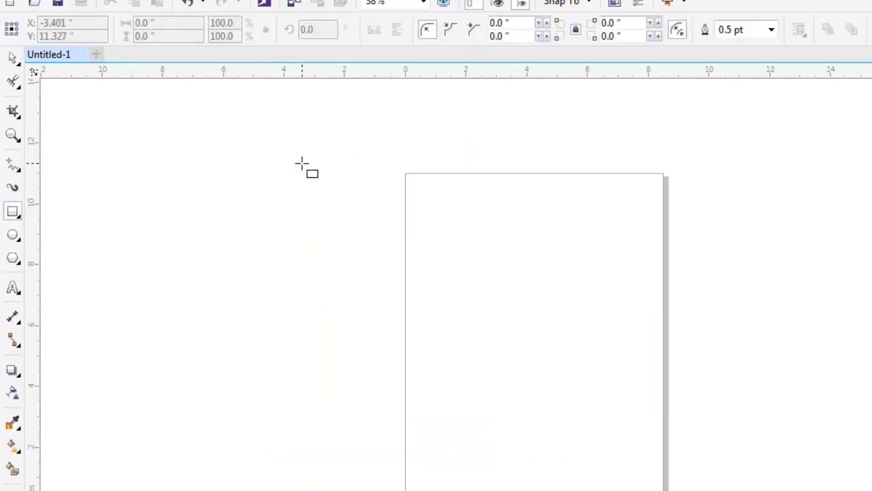
left_click_drag(302, 164, 595, 361)
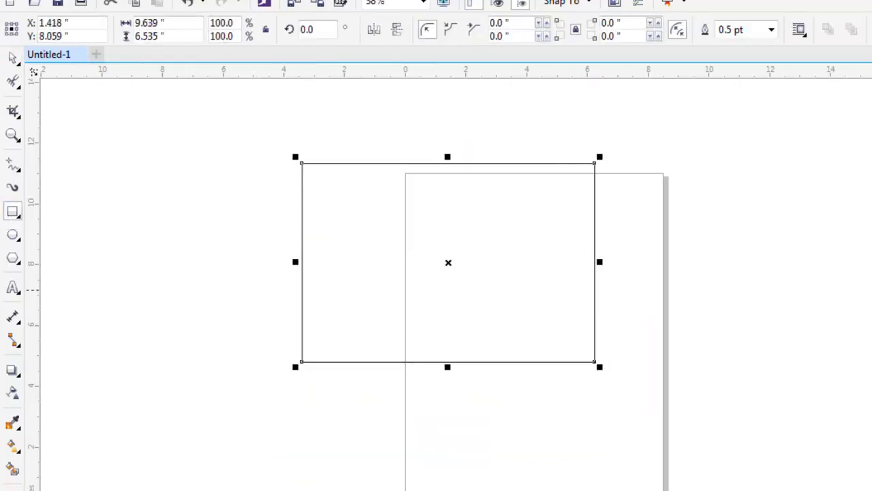
left_click(871, 290)
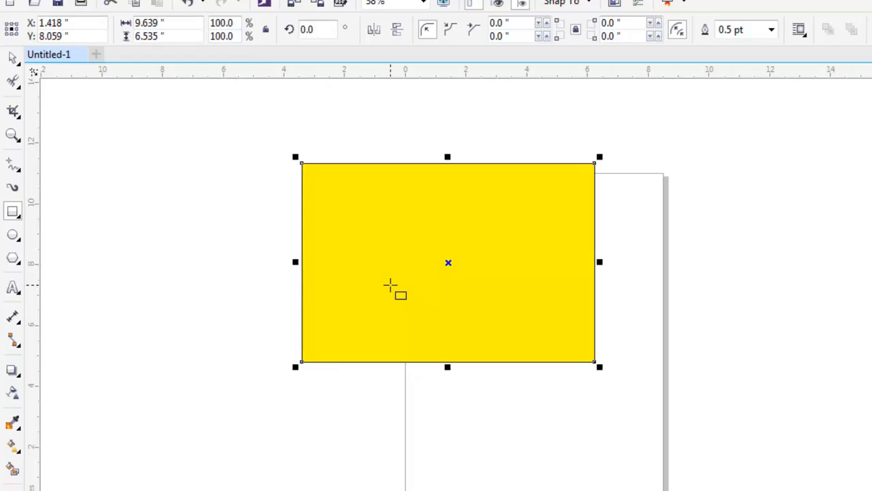
- Roughen the yellow rectangle's bottom edge, and roughen the left end of its top edge with a spike frequency of 6
left_click(14, 82)
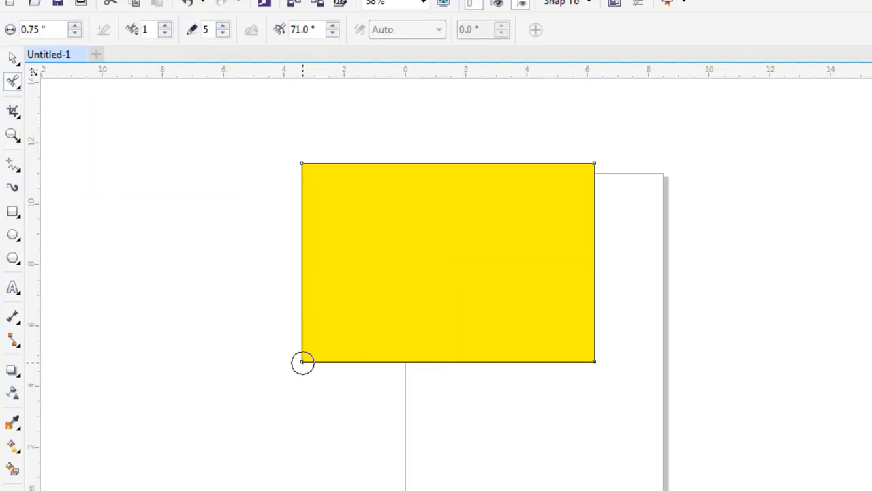
left_click_drag(302, 362, 604, 367)
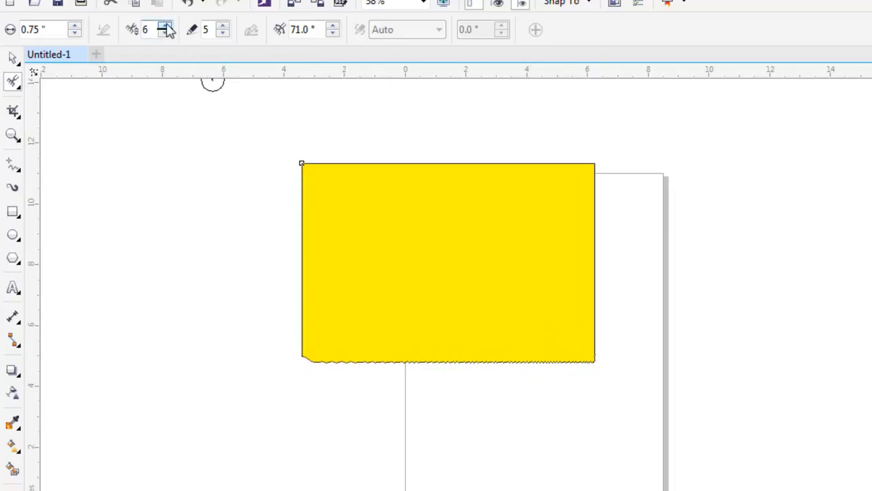
left_click_drag(302, 163, 364, 163)
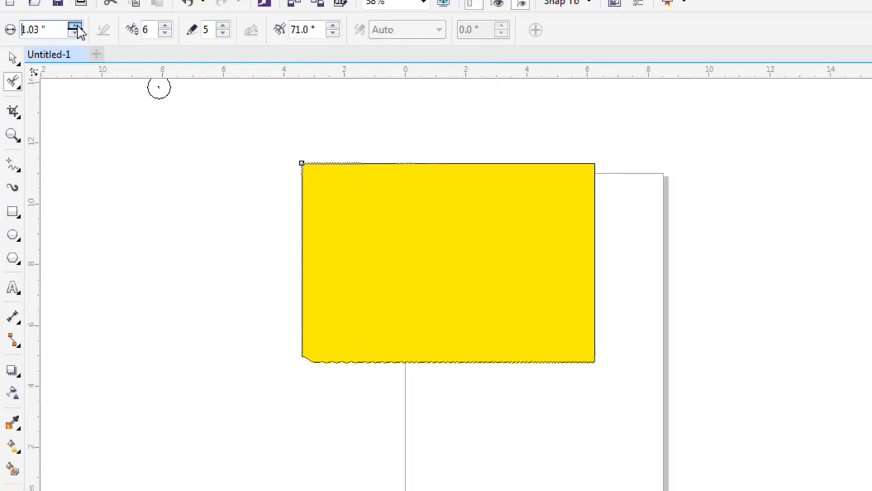
- Set the Roughen nib size to 2 inches and roughen the yellow rectangle's whole top and left edges
left_click(75, 26)
left_click(75, 26)
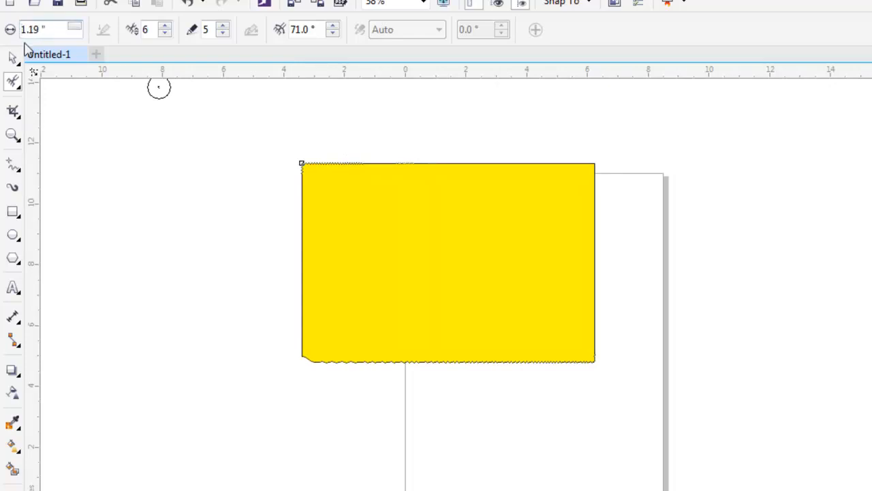
double_click(49, 28)
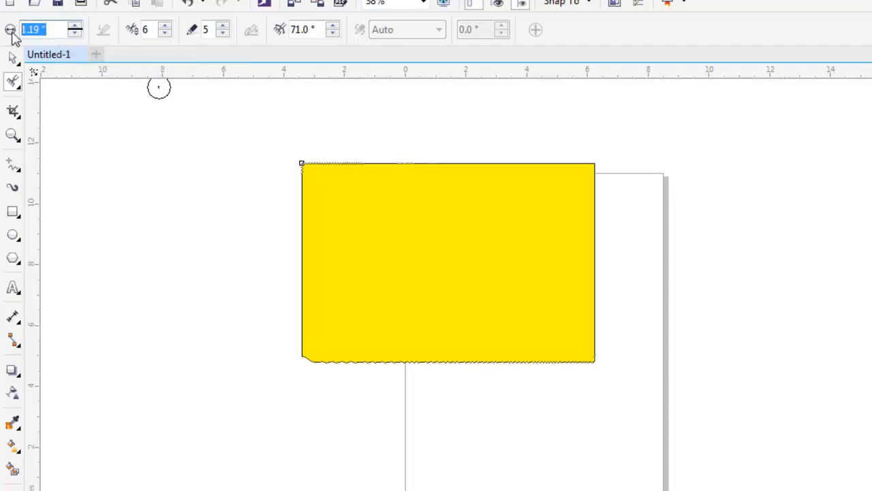
type("2")
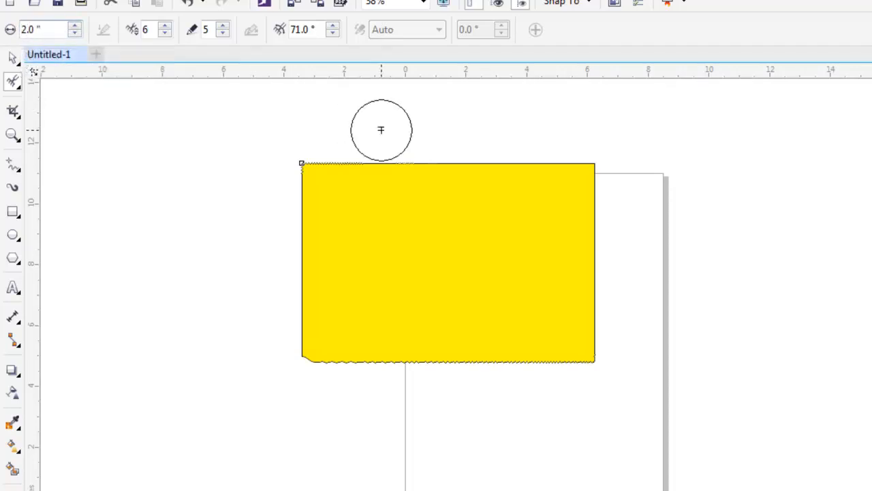
mouse_move(302, 159)
left_mouse_down()
mouse_move(446, 148)
mouse_move(594, 152)
left_mouse_up()
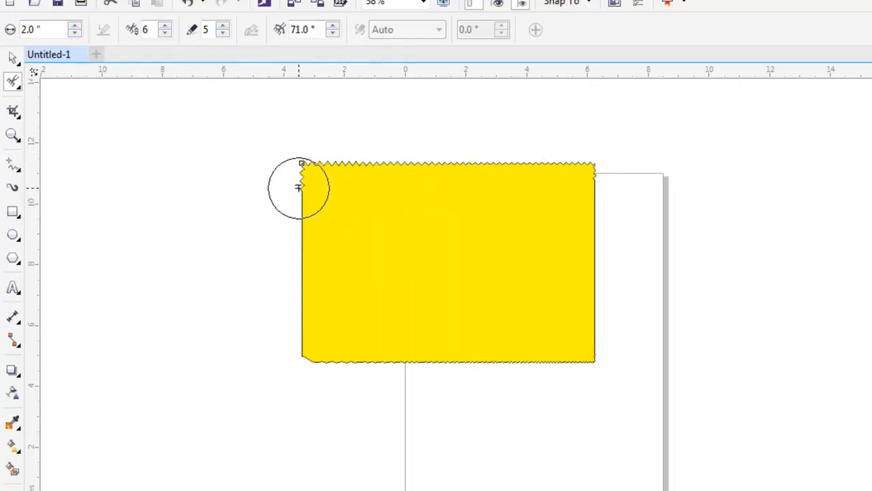
mouse_move(298, 187)
left_mouse_down()
mouse_move(321, 295)
mouse_move(327, 391)
left_mouse_up()
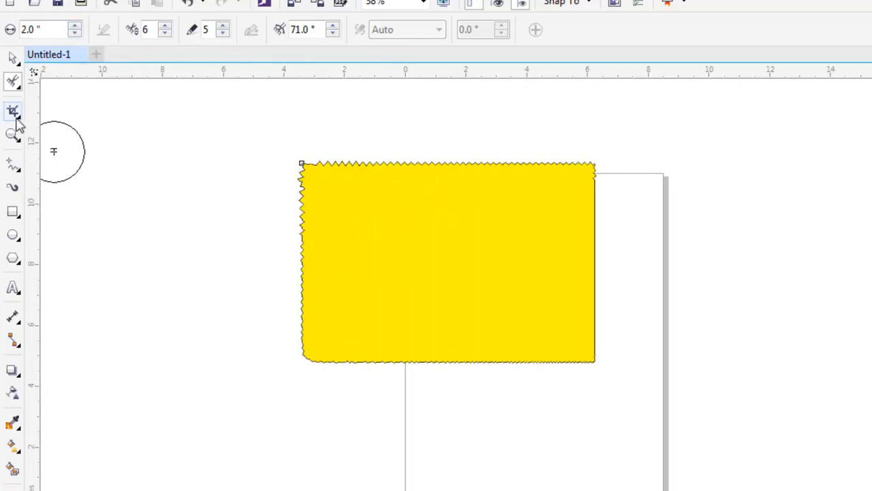
- Examine the roughened upper left corner closely and switch to the Shape tool to show the outline's nodes
key("z")
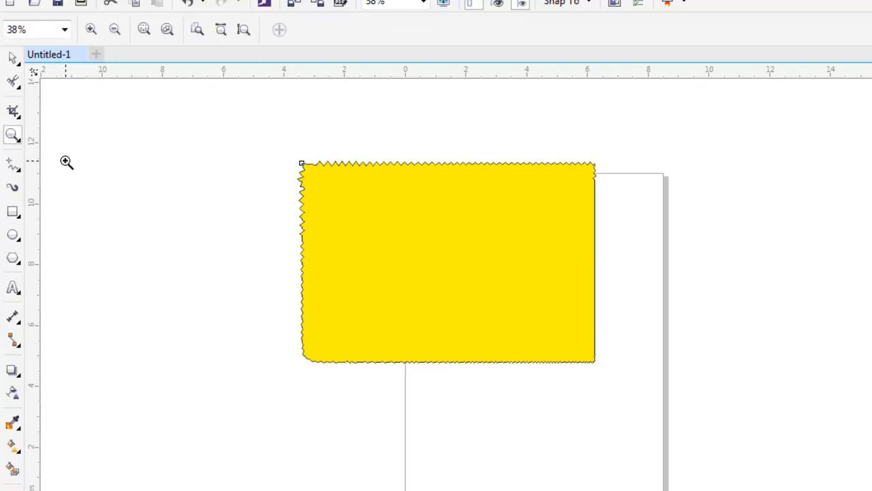
left_click_drag(246, 126, 574, 263)
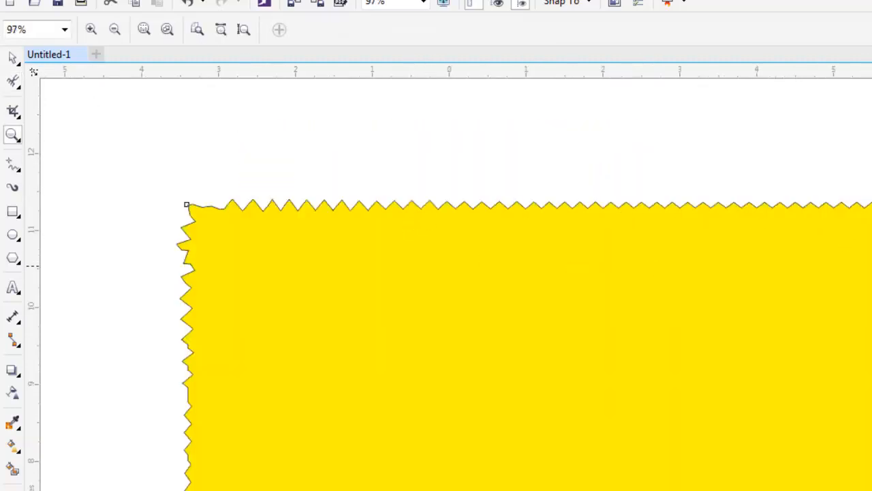
left_click(14, 82)
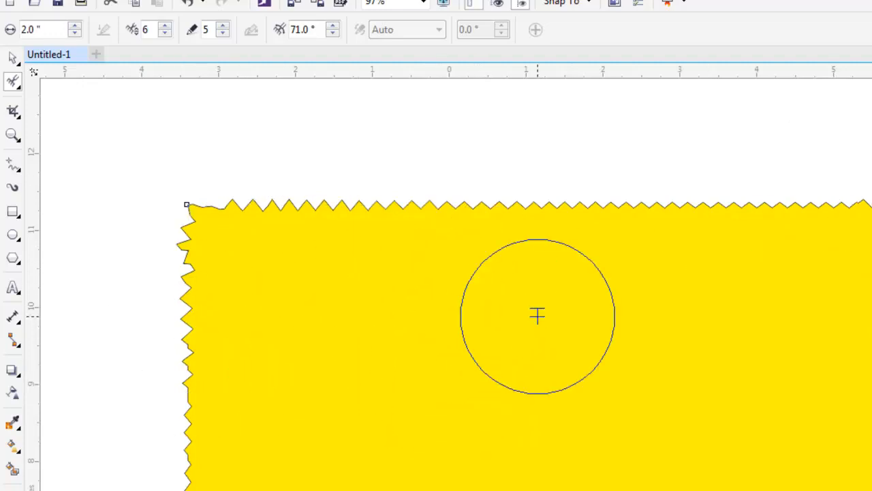
left_click(15, 84)
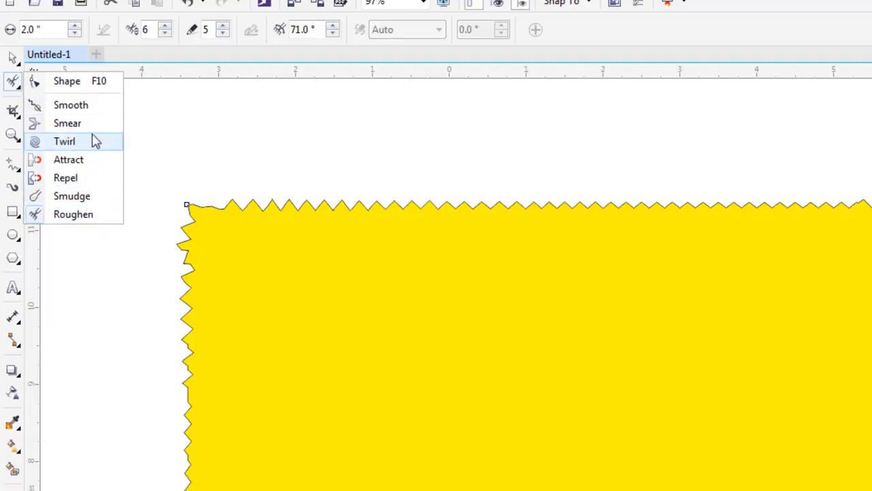
left_click(13, 83)
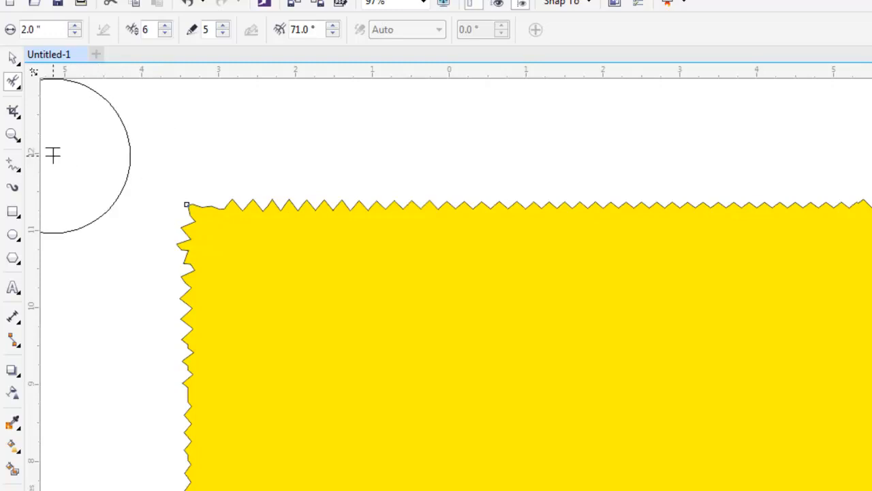
left_click(15, 88)
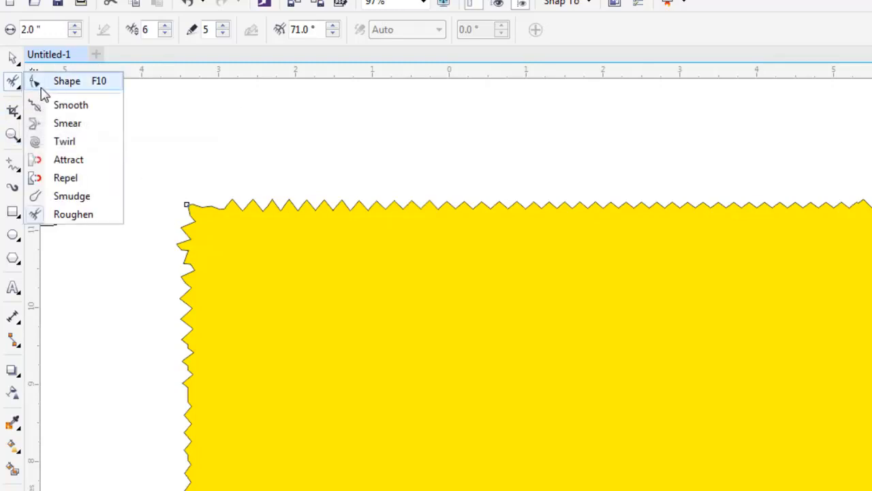
left_click(61, 83)
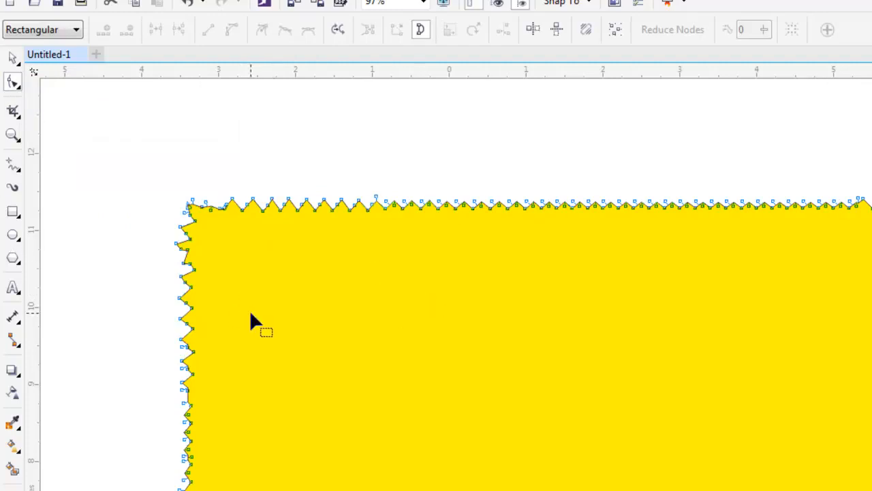